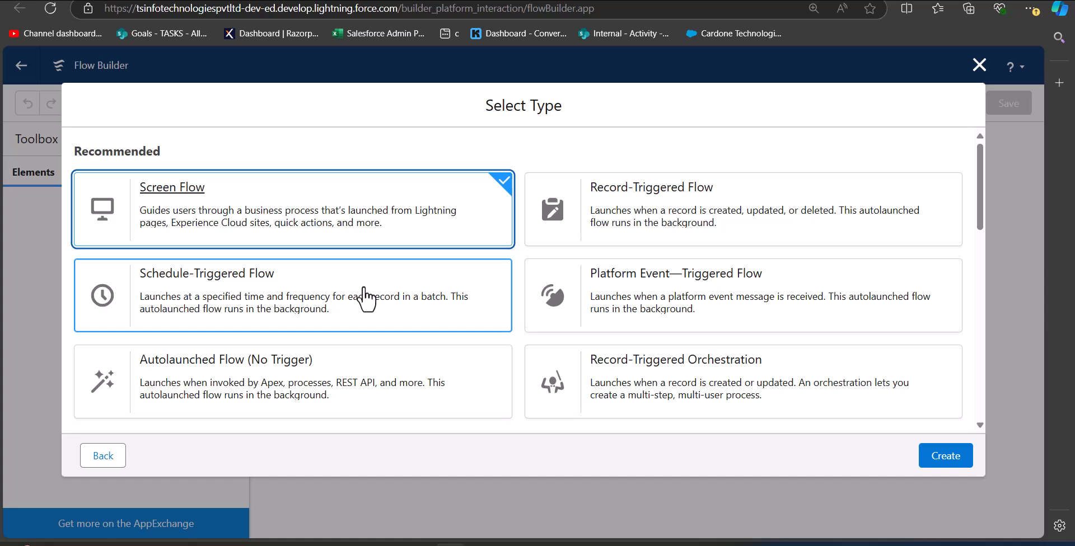
Step: Create a Schedule-Triggered Flow and schedule it to start on 09-Oct-2024 at 11:00 am with a Weekly frequency
{"action": "left_click", "coordinate": [364, 289]}
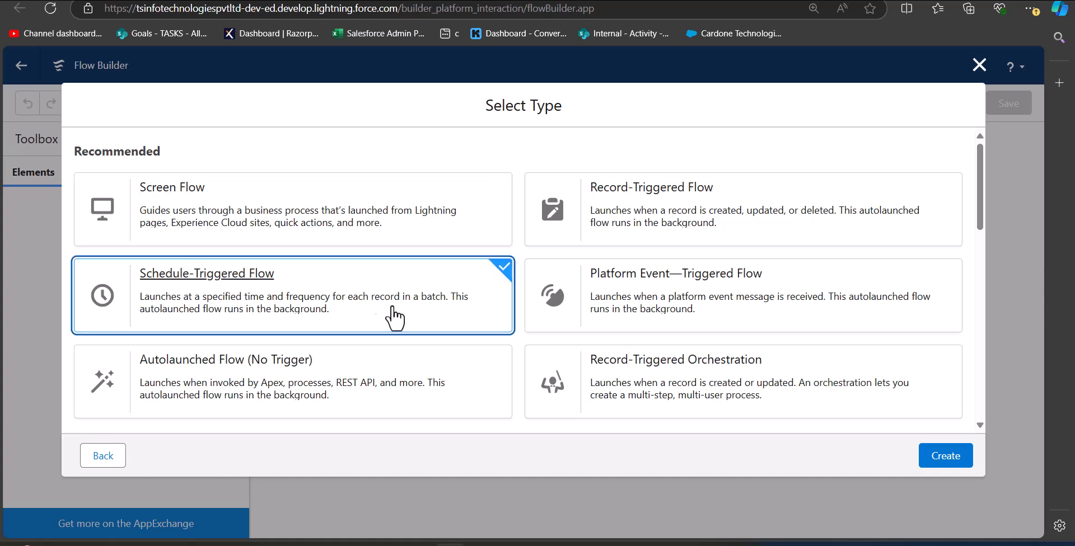
{"action": "left_click", "coordinate": [950, 453]}
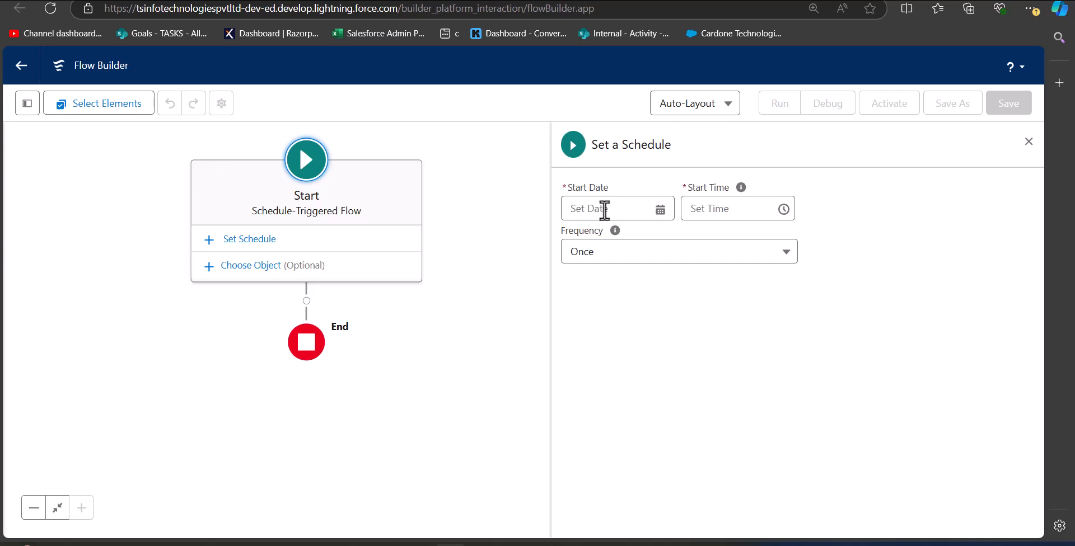
{"action": "left_click", "coordinate": [607, 210]}
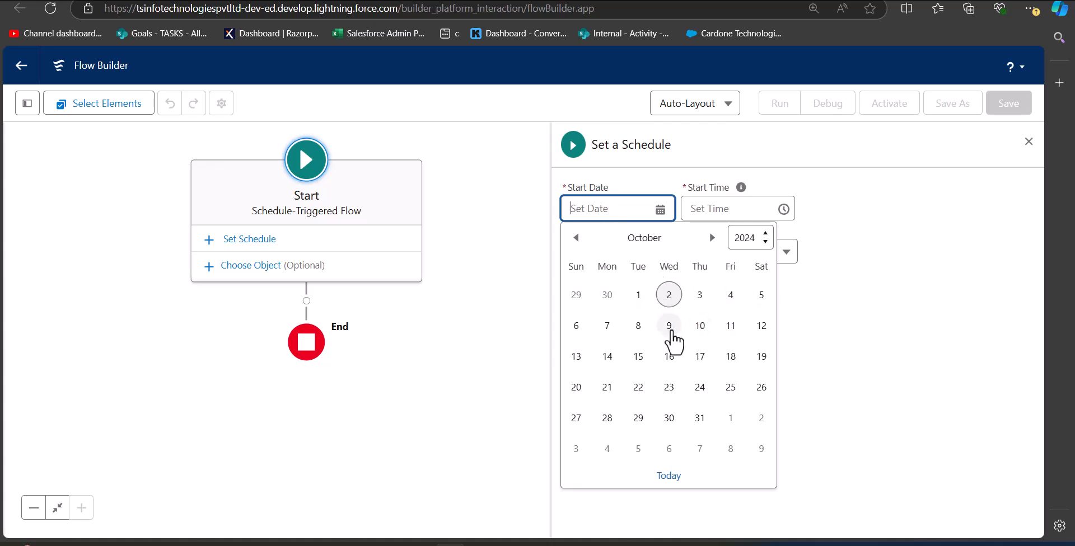
{"action": "left_click", "coordinate": [669, 329]}
{"action": "left_click", "coordinate": [719, 210]}
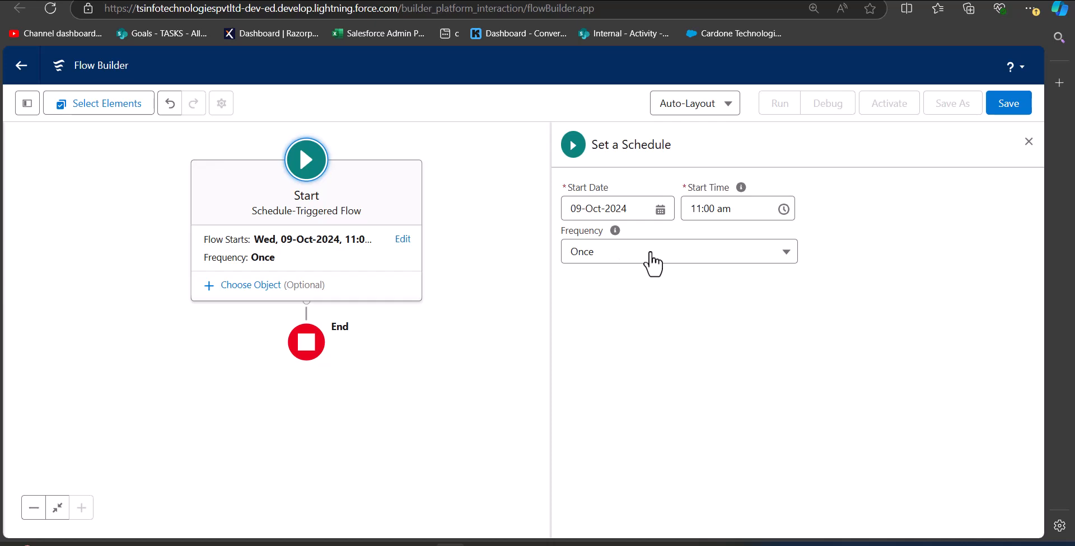
{"action": "left_click", "coordinate": [652, 263]}
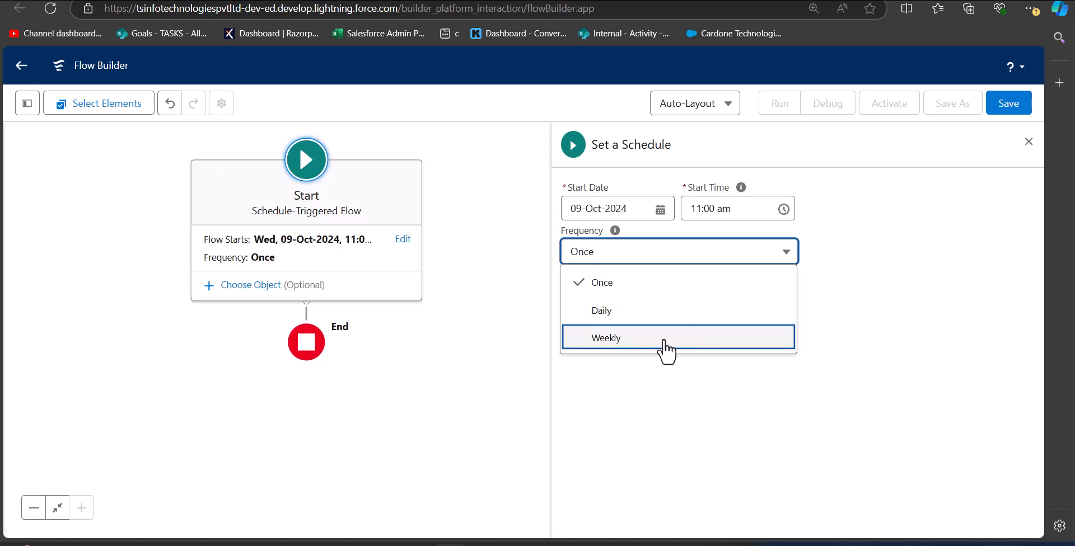
{"action": "left_click", "coordinate": [665, 348]}
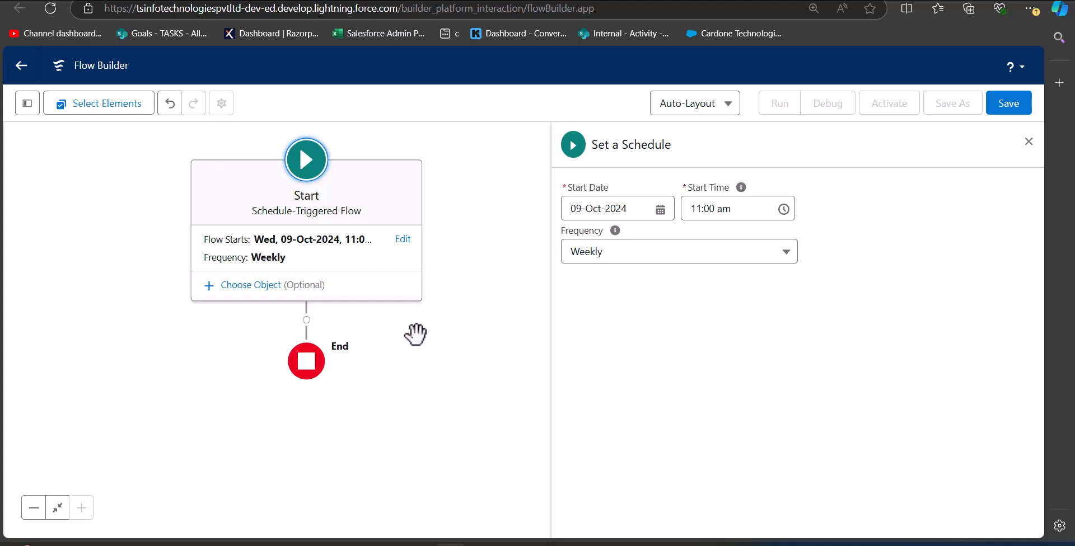
Step: Choose Opportunity as the object whose records the scheduled flow runs for
{"action": "left_click", "coordinate": [222, 293]}
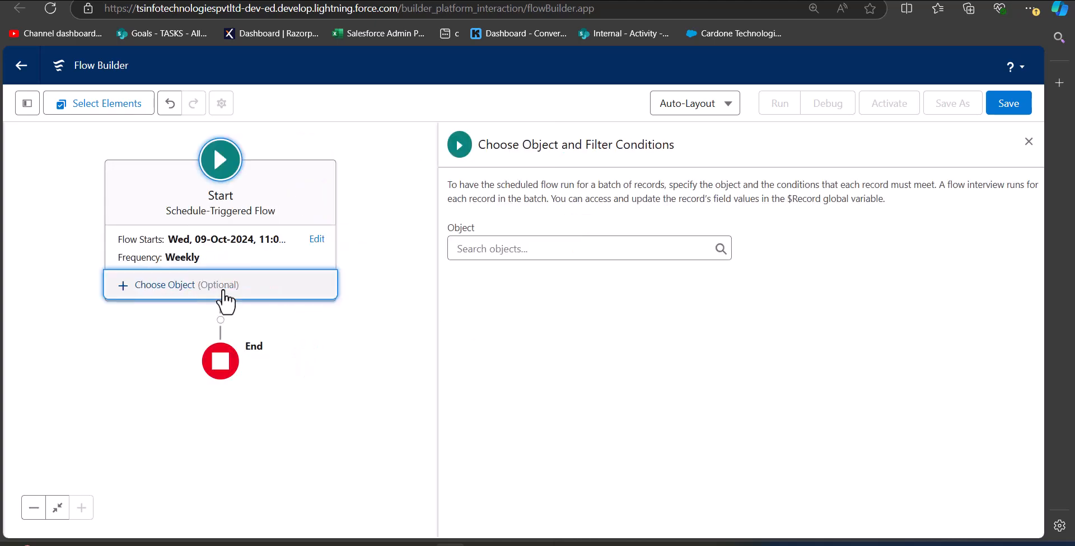
{"action": "left_click", "coordinate": [529, 250]}
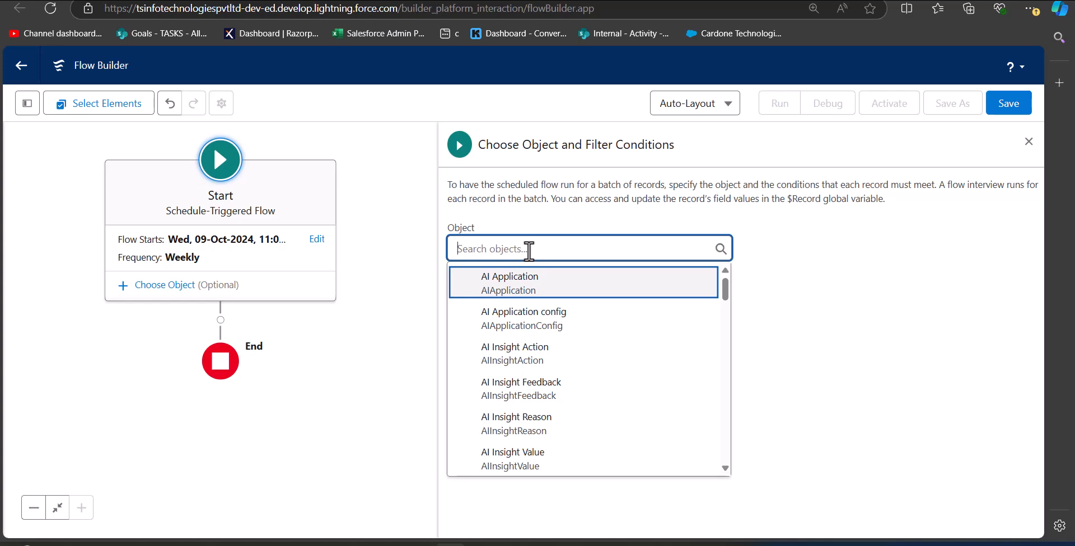
{"action": "left_click", "coordinate": [582, 249]}
{"action": "type", "text": "Oppo"}
{"action": "left_click", "coordinate": [479, 361]}
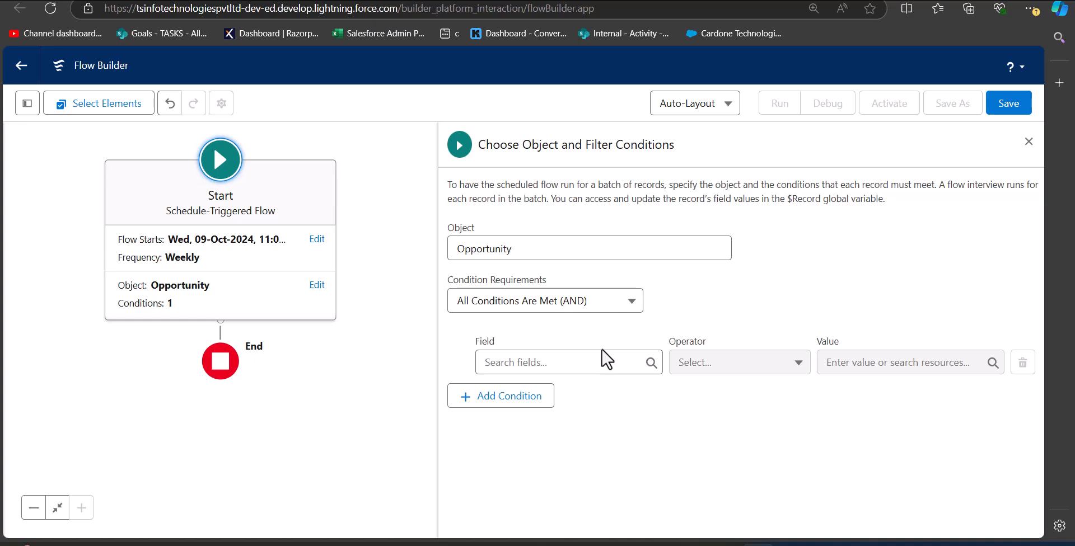
Step: Set the first filter condition to StageName Does Not Equal Closed Won
{"action": "left_click", "coordinate": [592, 355]}
{"action": "left_click", "coordinate": [731, 411]}
{"action": "left_click", "coordinate": [561, 361]}
{"action": "type", "text": "Stage"}
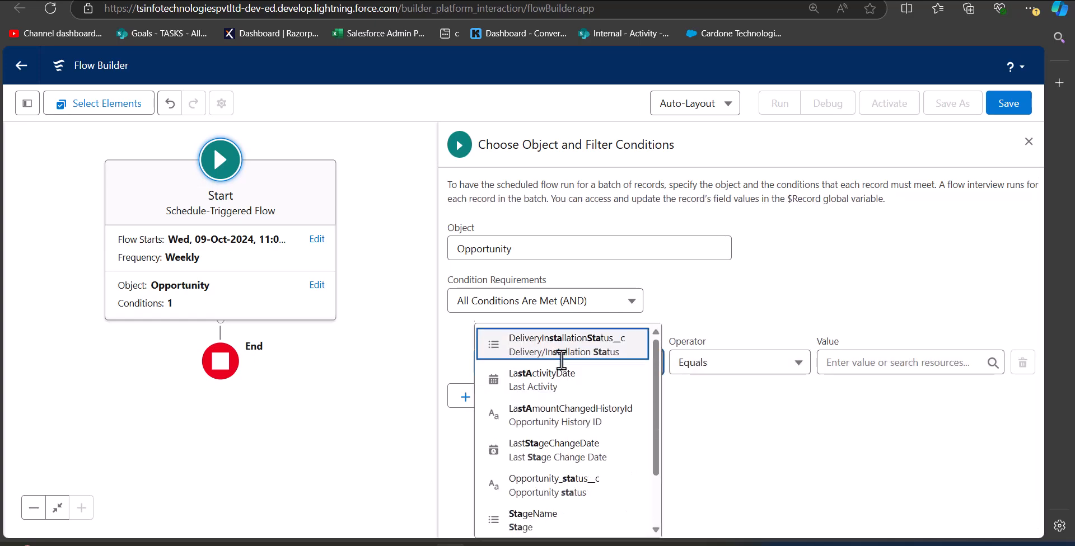
{"action": "left_click", "coordinate": [571, 436]}
{"action": "left_click", "coordinate": [705, 372]}
{"action": "left_click", "coordinate": [720, 232]}
{"action": "left_click", "coordinate": [851, 363]}
{"action": "type", "text": "closed"}
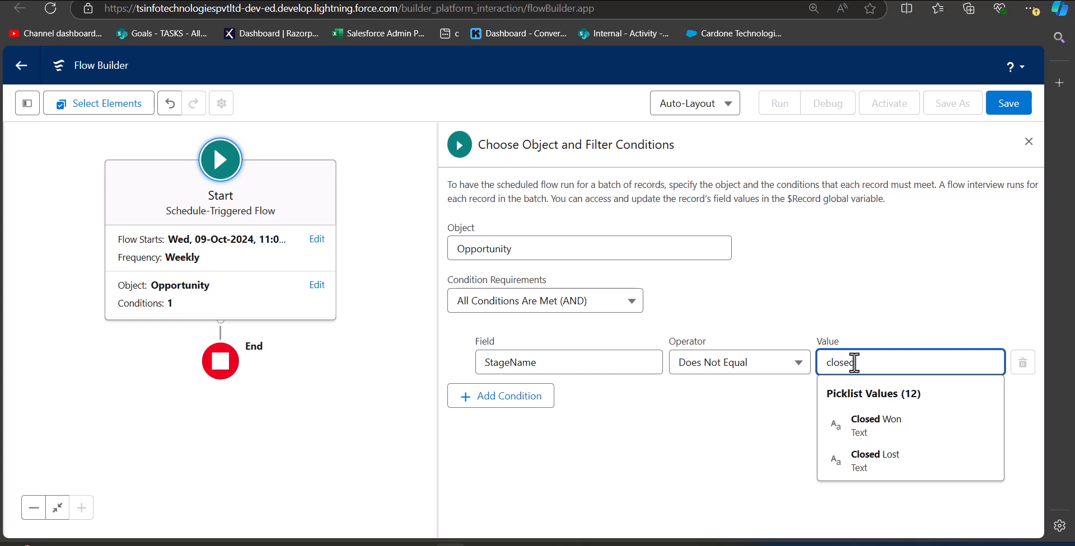
{"action": "left_click", "coordinate": [857, 430]}
Step: Add a second AND condition, StageName Does Not Equal Closed Lost, and close the filter settings
{"action": "left_click", "coordinate": [527, 403]}
{"action": "left_click", "coordinate": [540, 412]}
{"action": "type", "text": "Stage"}
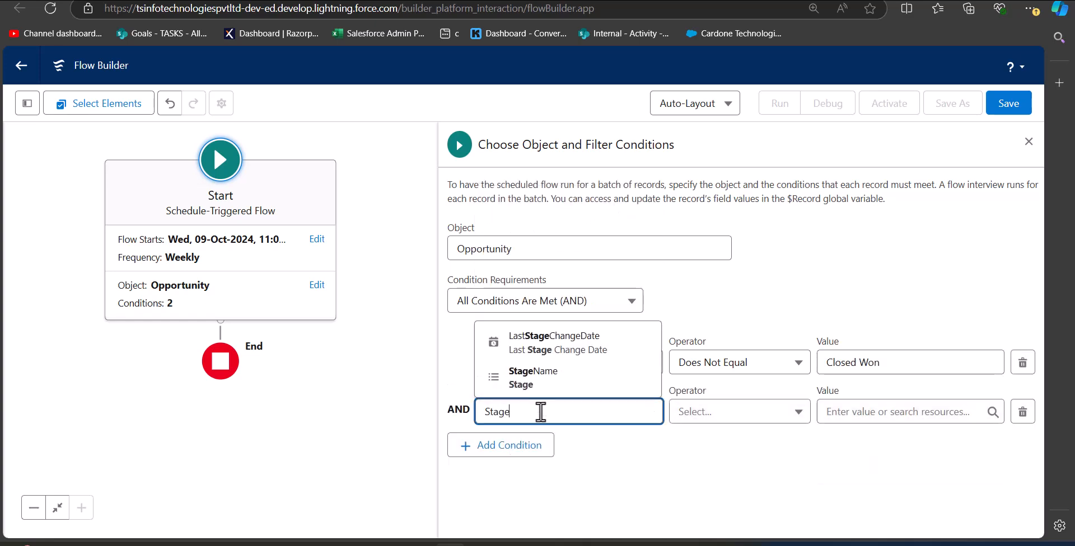
{"action": "left_click", "coordinate": [541, 380]}
{"action": "left_click", "coordinate": [768, 426]}
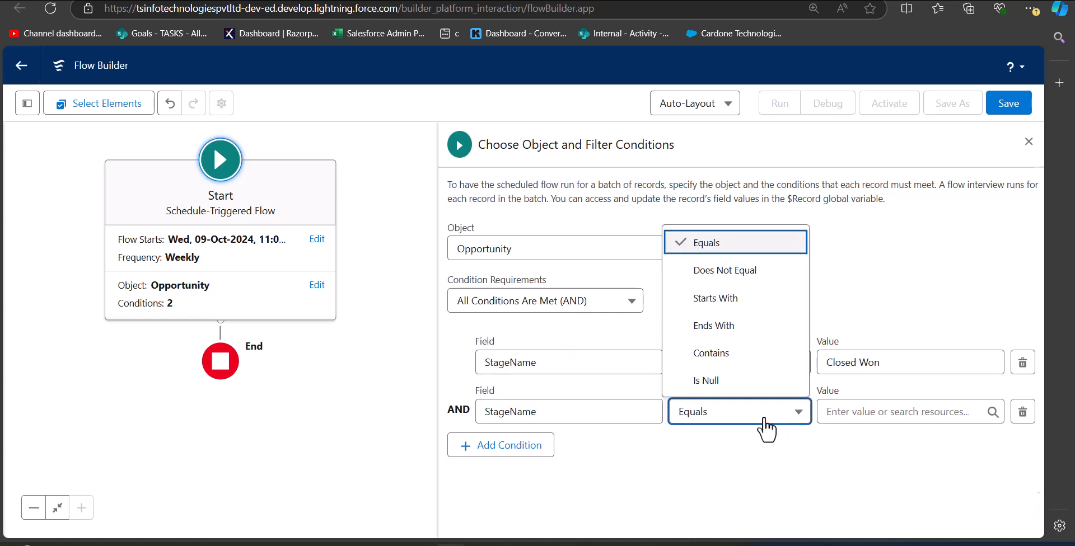
{"action": "left_click", "coordinate": [753, 279]}
{"action": "left_click", "coordinate": [857, 413]}
{"action": "left_click", "coordinate": [892, 454]}
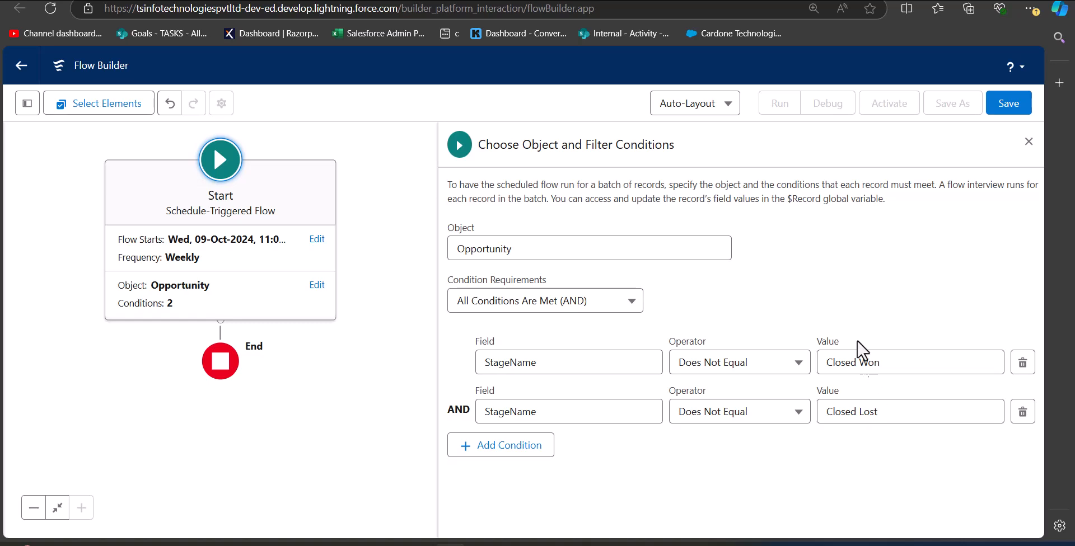
{"action": "left_click", "coordinate": [1028, 141]}
Step: Add a Create Records element after the start and label it "Create Follow up task"
{"action": "left_click_drag", "start_coordinate": [483, 224], "coordinate": [653, 216]}
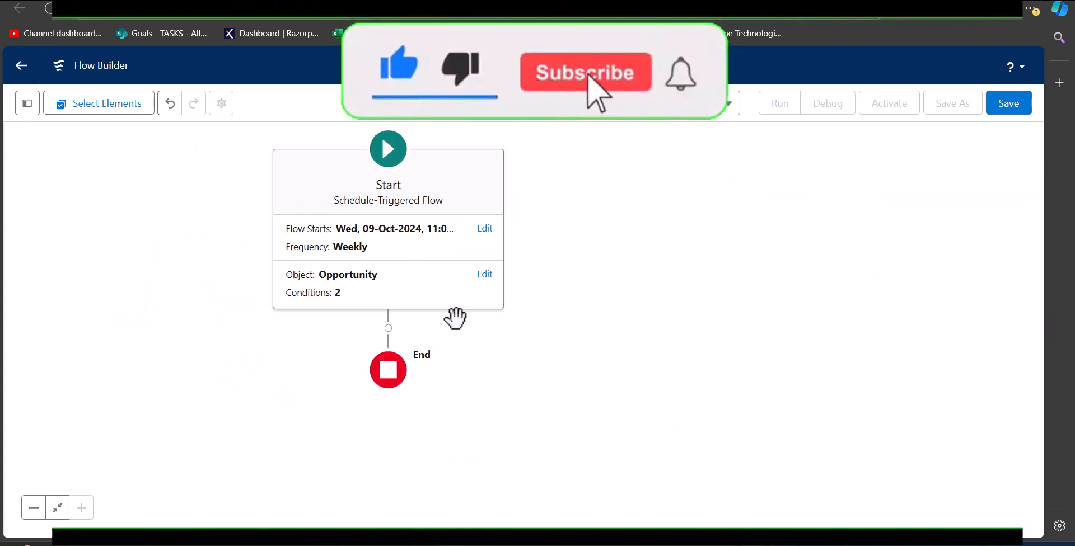
{"action": "left_click", "coordinate": [388, 326]}
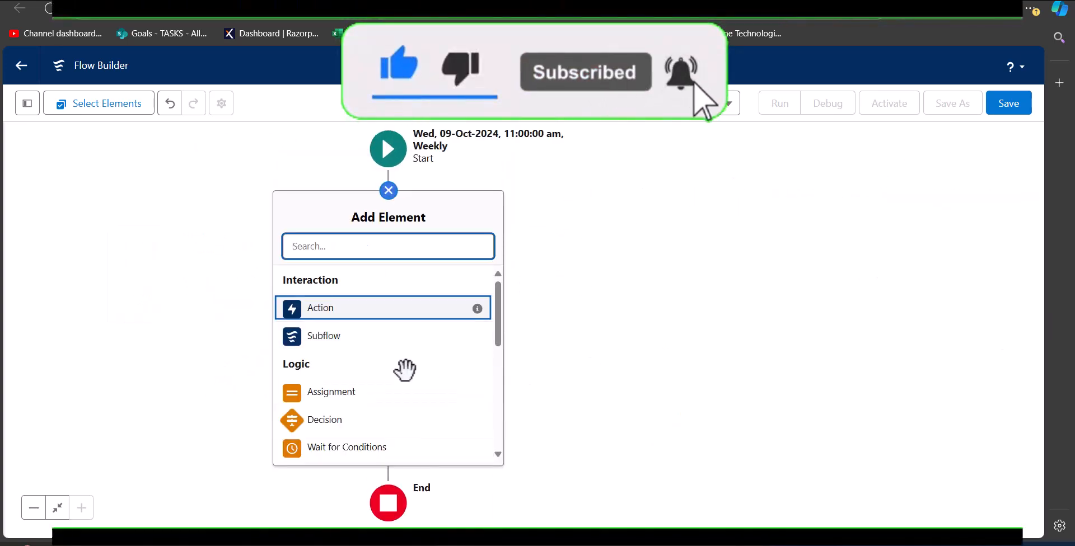
{"action": "scroll", "coordinate": [405, 367], "scroll_direction": "down", "scroll_amount": 5}
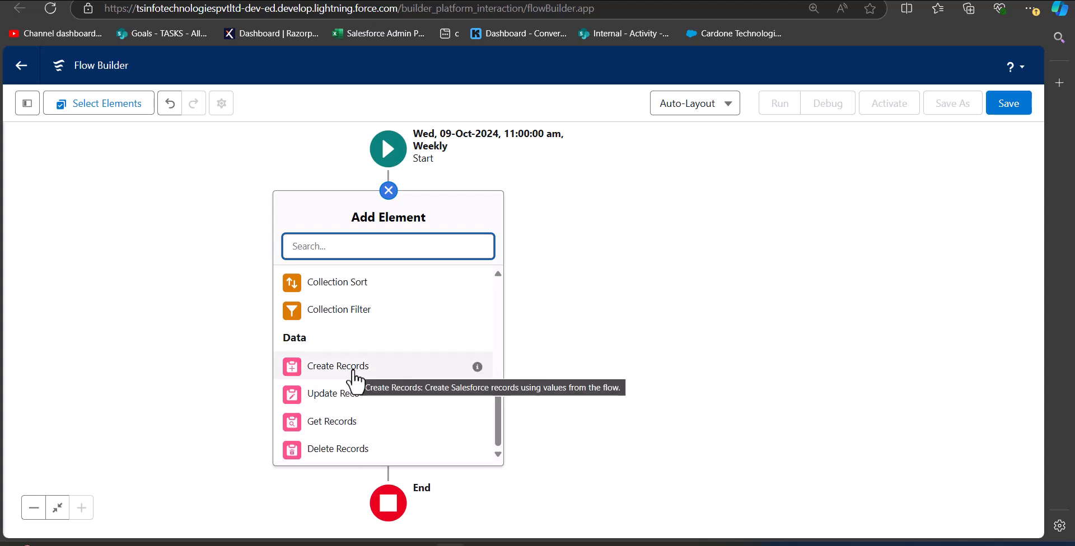
{"action": "left_click", "coordinate": [386, 361]}
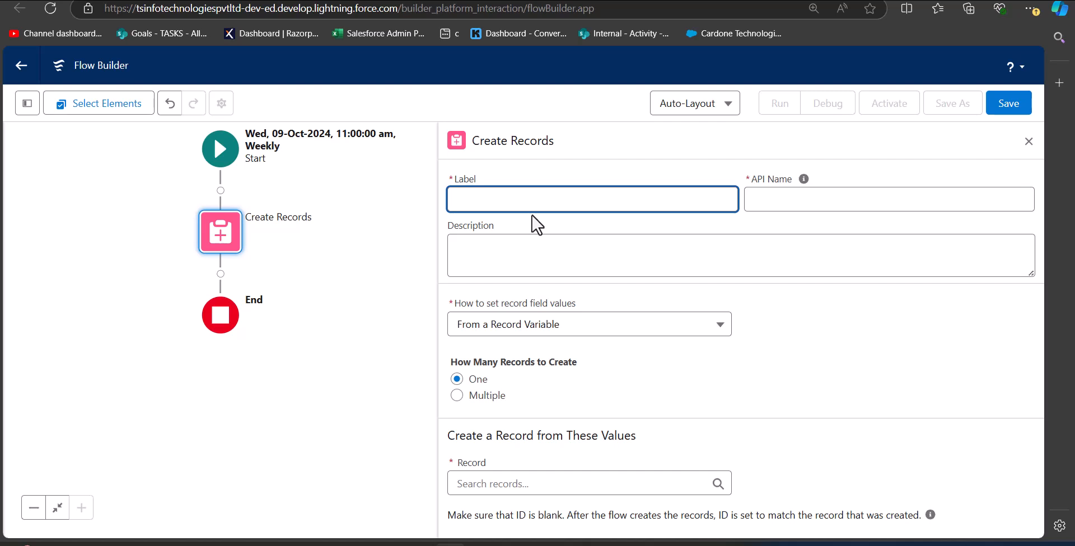
{"action": "type", "text": "Create Follow up task"}
{"action": "left_click", "coordinate": [821, 202]}
{"action": "left_click", "coordinate": [857, 322]}
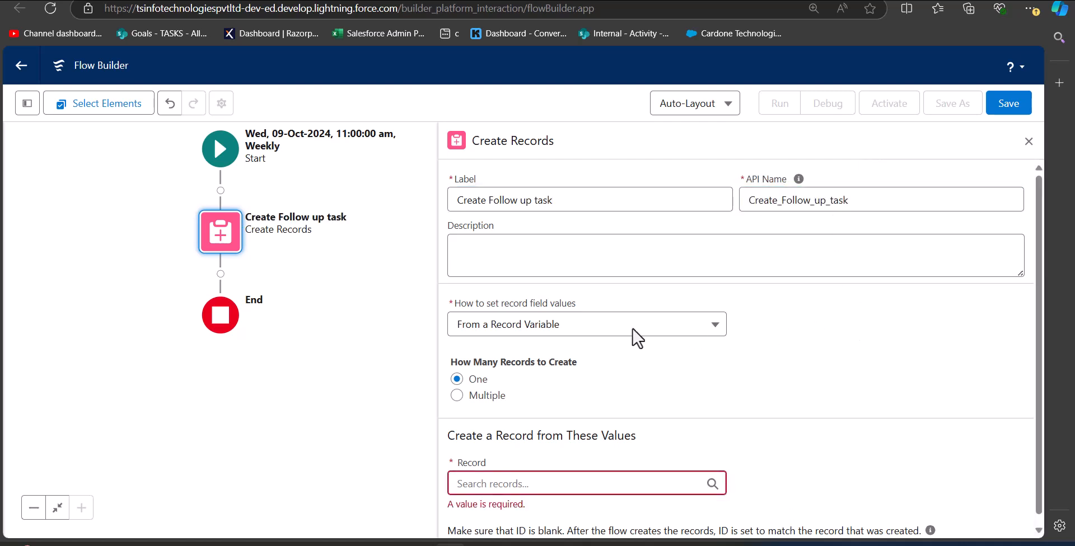
Step: Set the record field values manually for the Task object and choose ActivityDate as the first field
{"action": "left_click", "coordinate": [549, 336]}
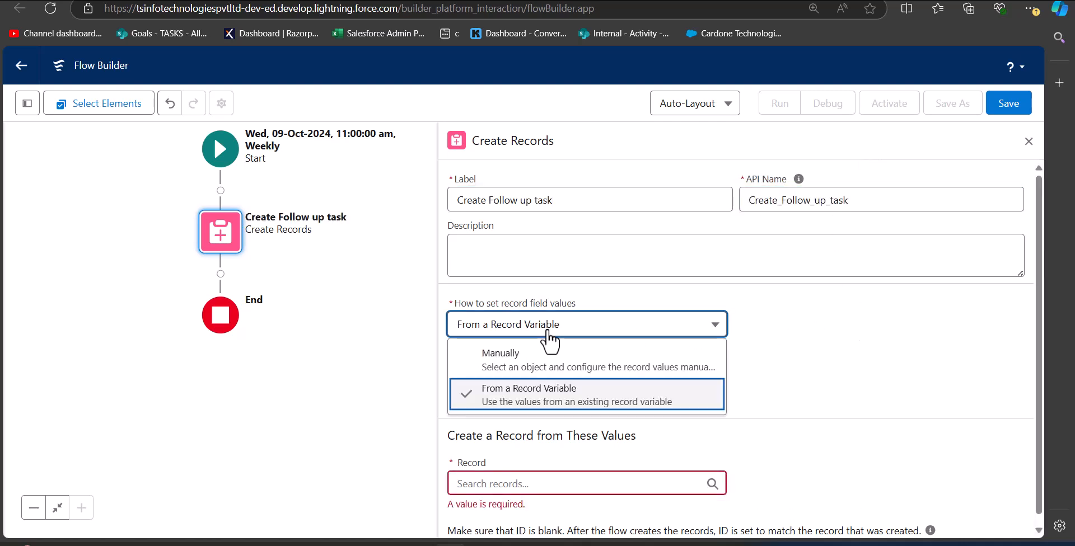
{"action": "left_click", "coordinate": [612, 360]}
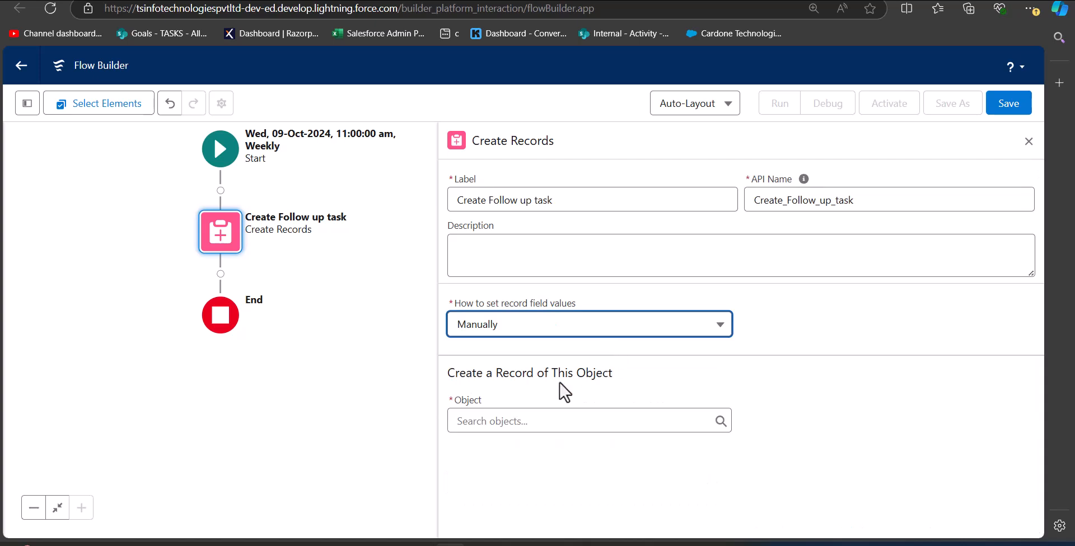
{"action": "left_click", "coordinate": [511, 425]}
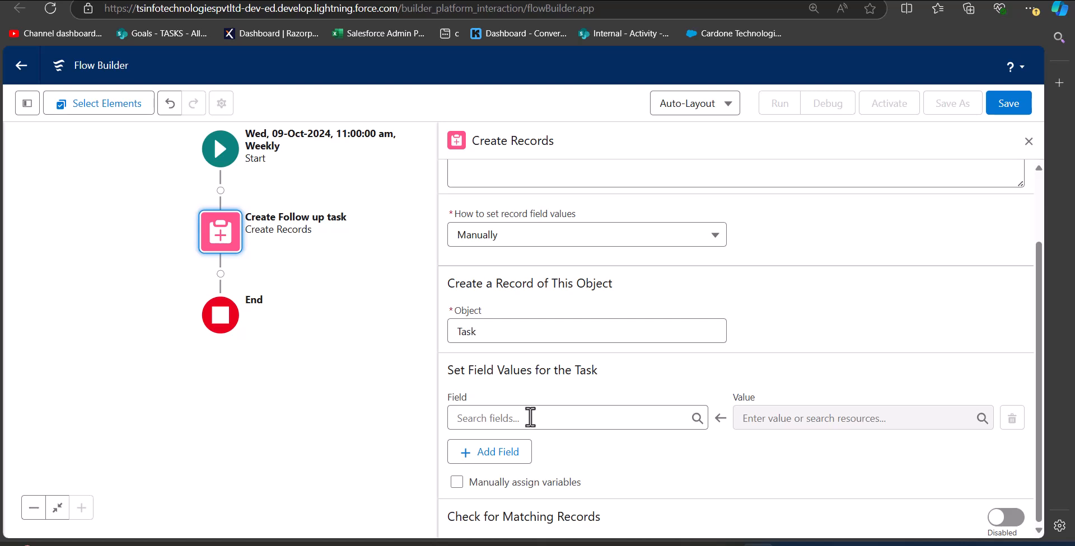
{"action": "left_click", "coordinate": [497, 417]}
{"action": "type", "text": "Ac"}
{"action": "key", "text": "Return"}
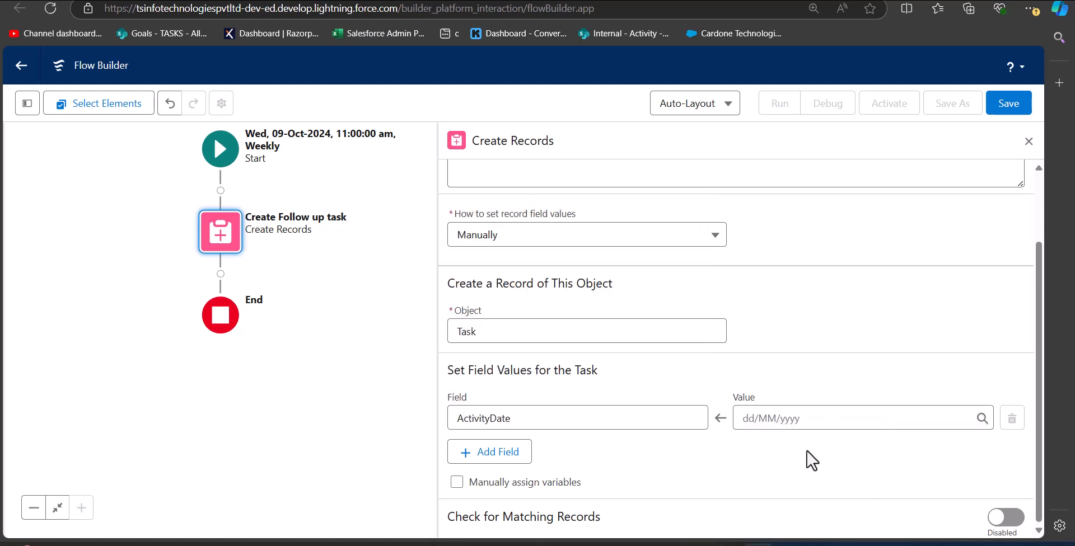
Step: Start a new Formula resource for the ActivityDate value, with API name Today7 and data type Date
{"action": "left_click", "coordinate": [774, 417]}
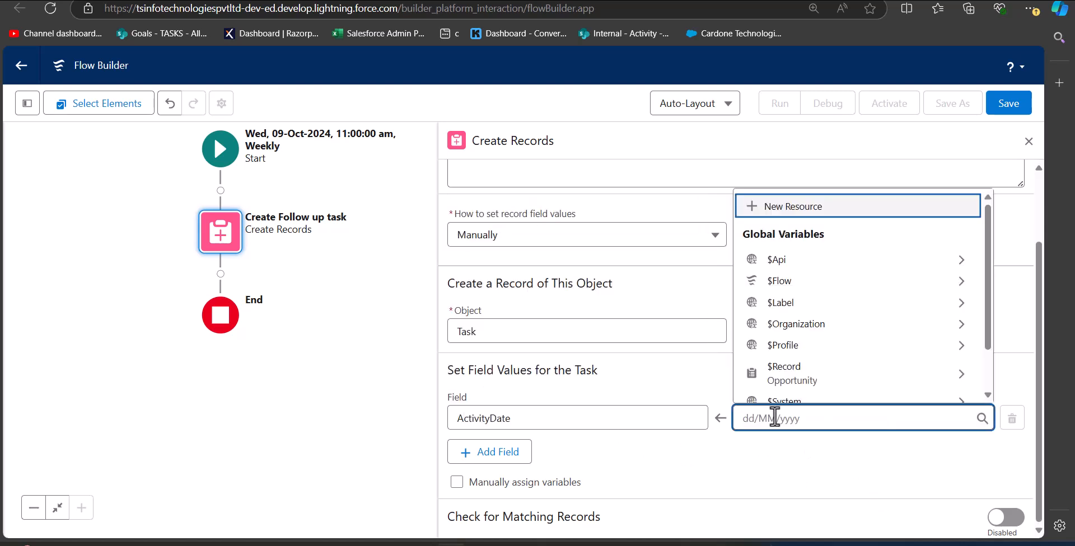
{"action": "left_click", "coordinate": [827, 213]}
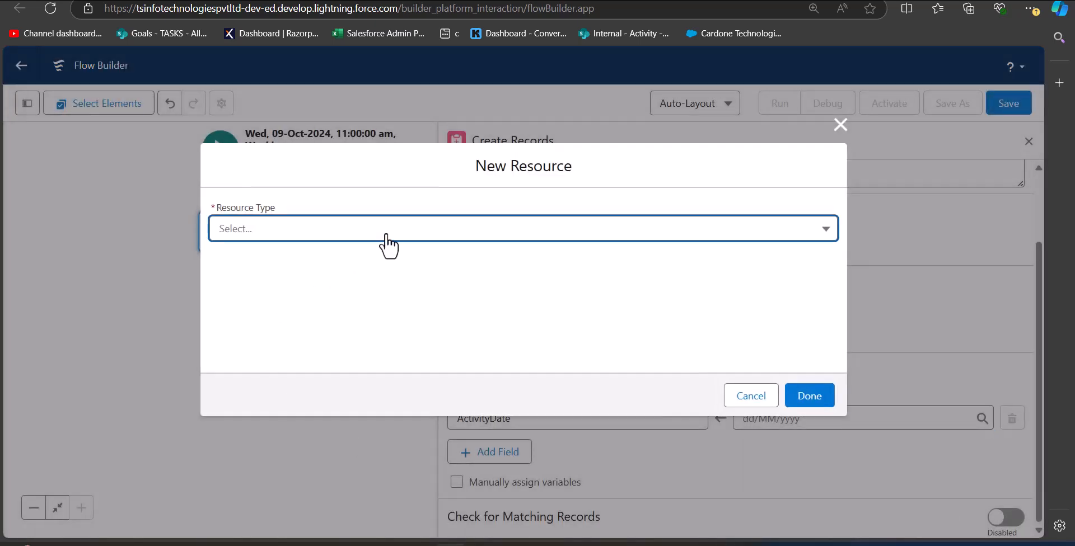
{"action": "left_click", "coordinate": [387, 238]}
{"action": "left_click", "coordinate": [419, 336]}
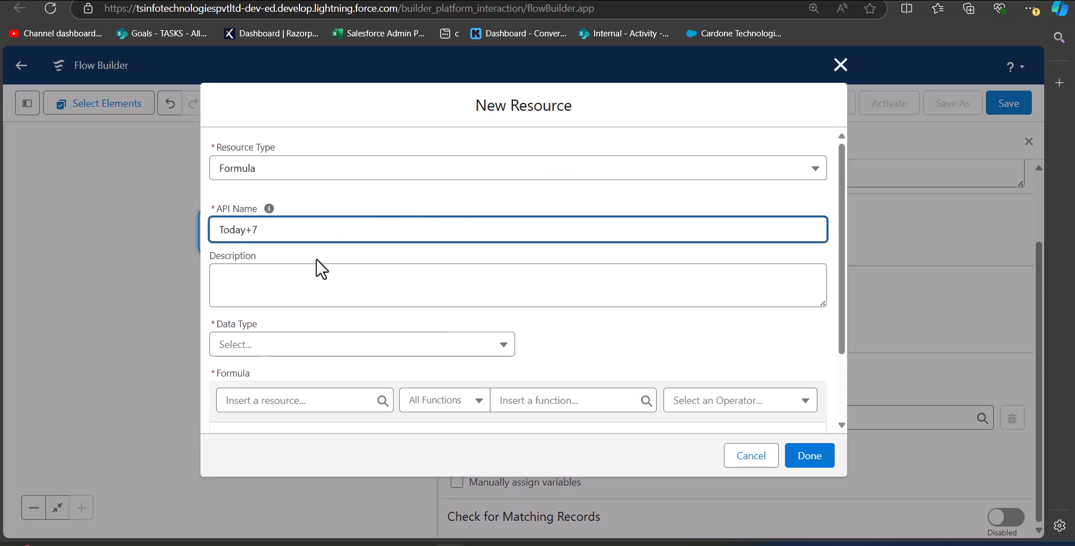
{"action": "left_click", "coordinate": [476, 338]}
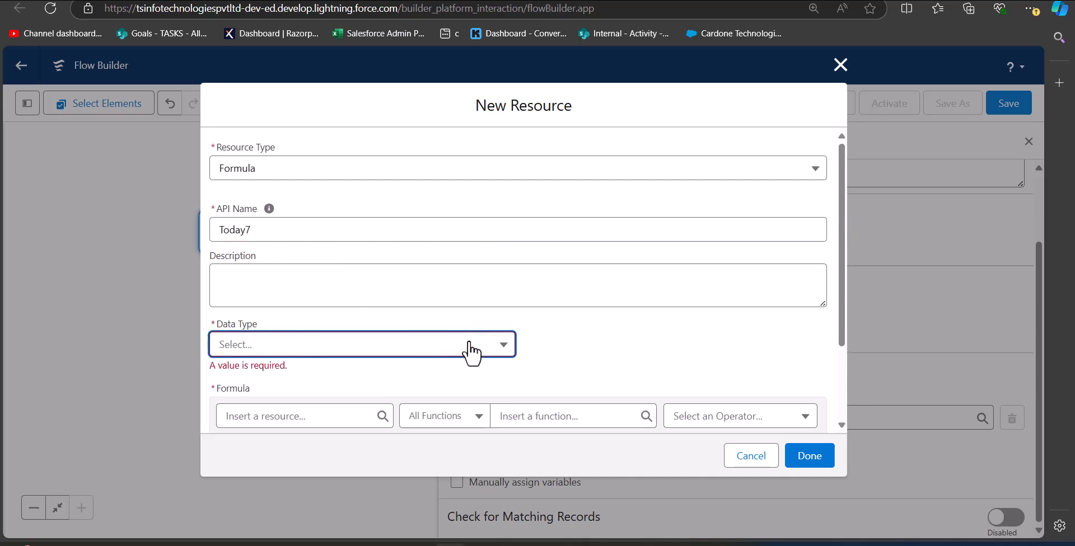
{"action": "left_click", "coordinate": [479, 351]}
{"action": "left_click", "coordinate": [297, 485]}
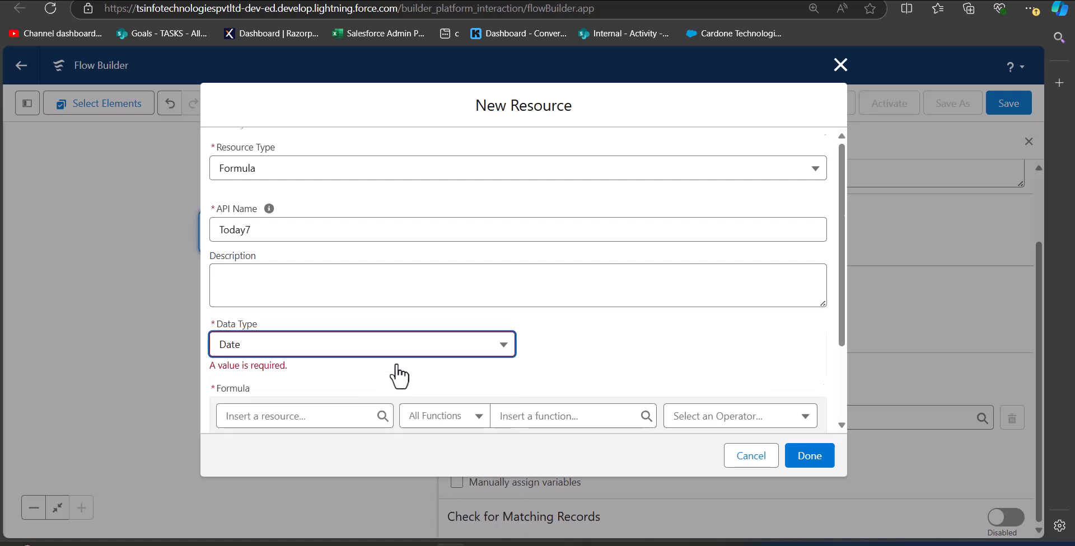
Step: Enter the formula {!$Flow.CurrentDate} + 7, check its syntax, and finish the Today7 resource
{"action": "scroll", "coordinate": [392, 370], "scroll_direction": "down", "scroll_amount": 2}
{"action": "left_click", "coordinate": [409, 353]}
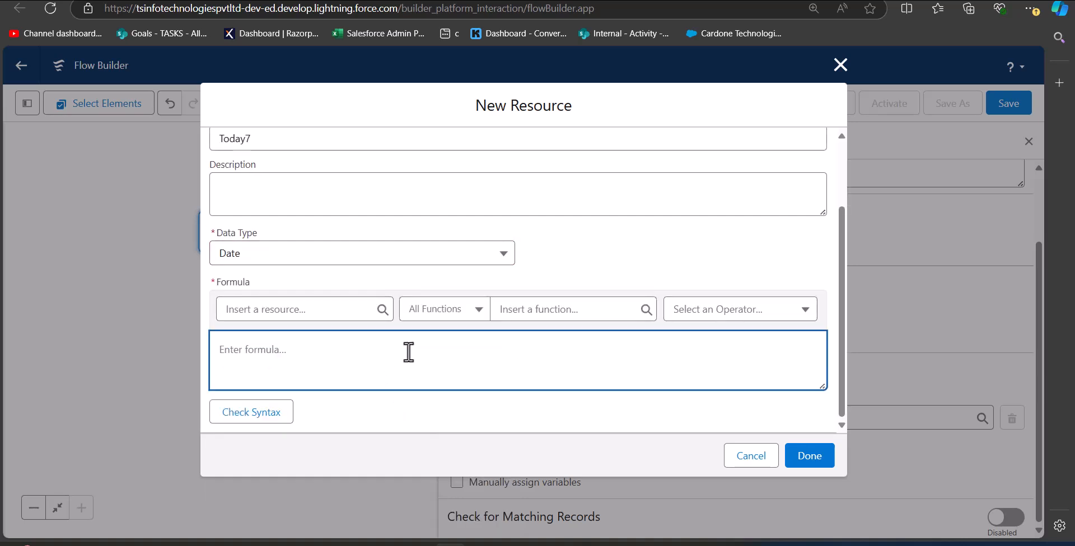
{"action": "left_click", "coordinate": [313, 310]}
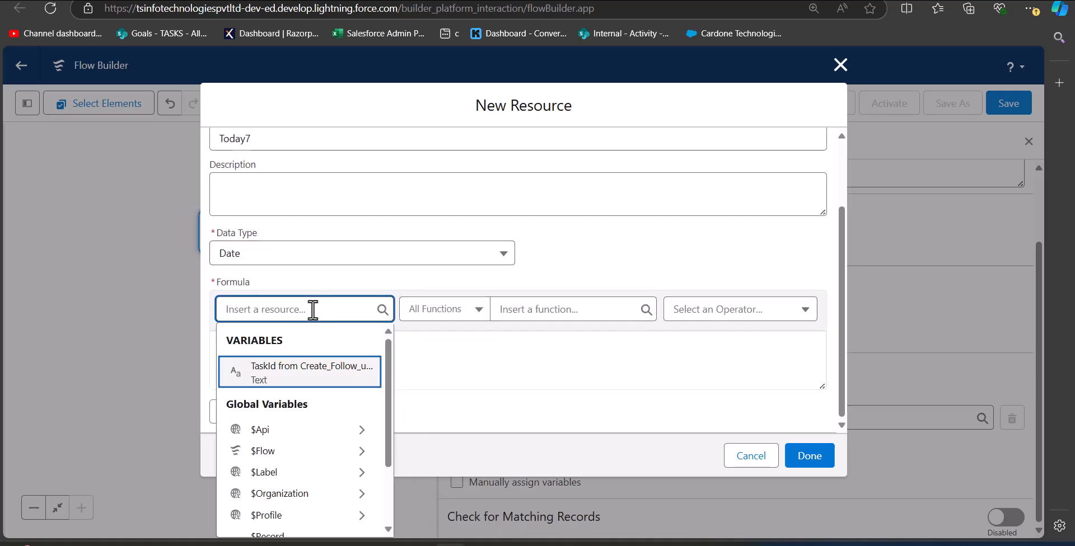
{"action": "type", "text": "flo"}
{"action": "left_click", "coordinate": [364, 361]}
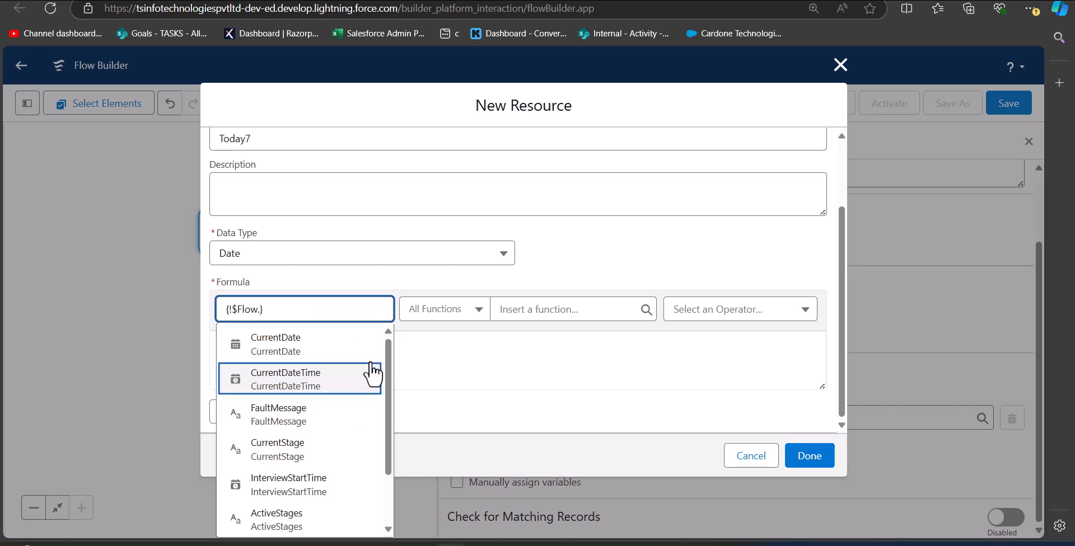
{"action": "left_click", "coordinate": [342, 350]}
{"action": "left_click", "coordinate": [339, 353]}
{"action": "type", "text": "+ 7"}
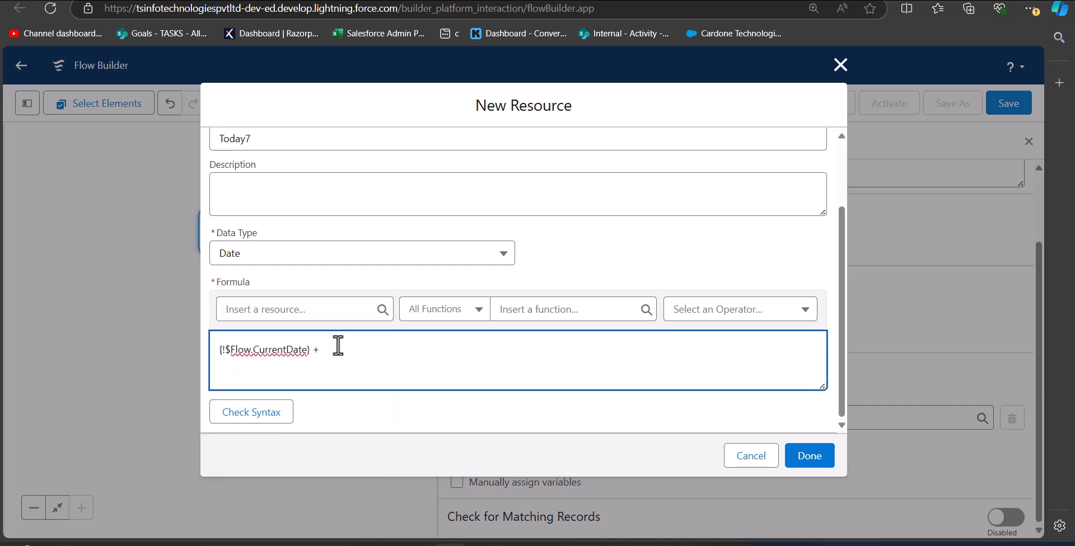
{"action": "left_click", "coordinate": [277, 419]}
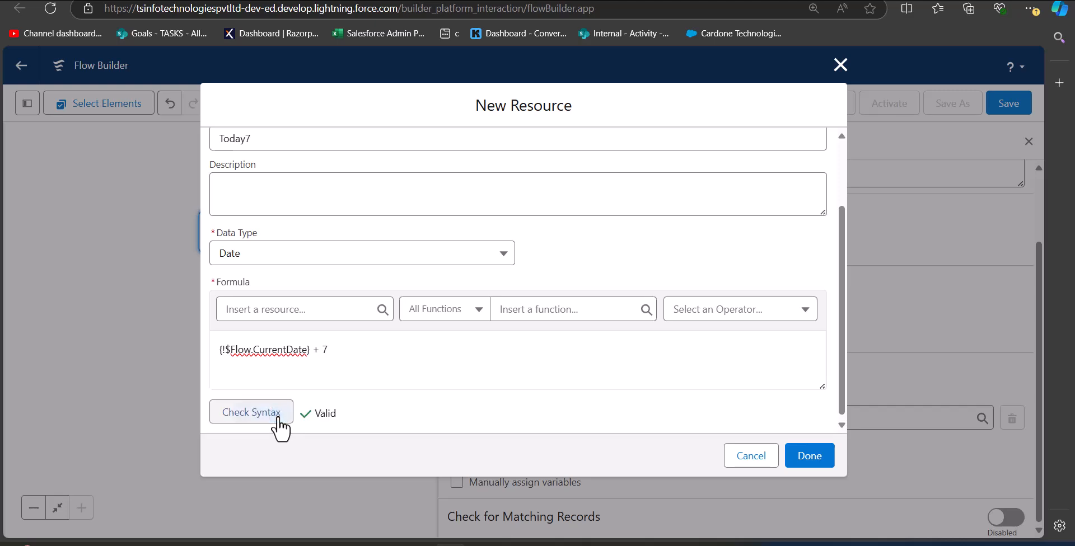
{"action": "left_click", "coordinate": [807, 457]}
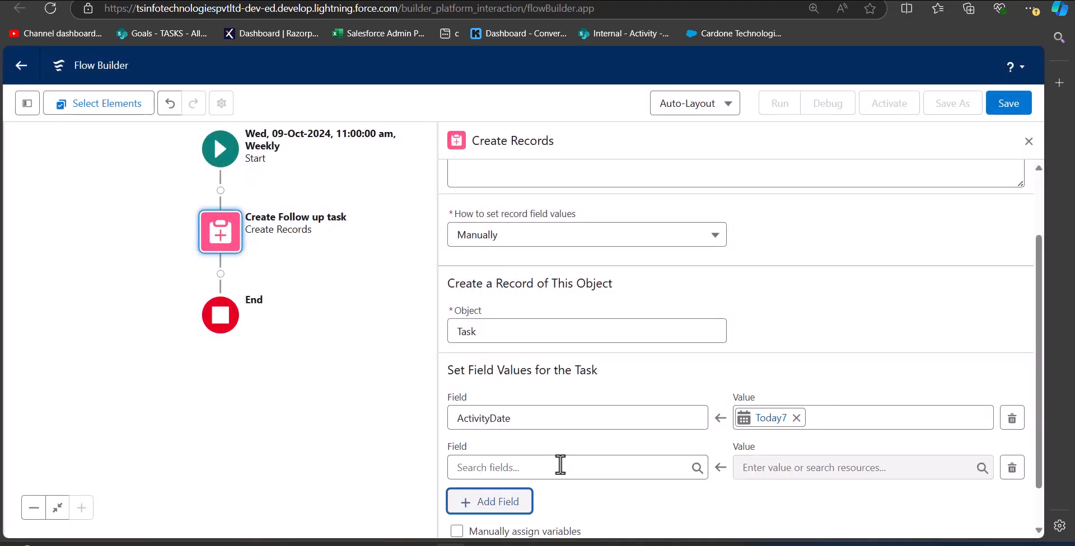
Step: Choose OwnerId as the second task field and set its value to the triggering record's Owner ID
{"action": "left_click", "coordinate": [560, 465]}
{"action": "type", "text": "ow"}
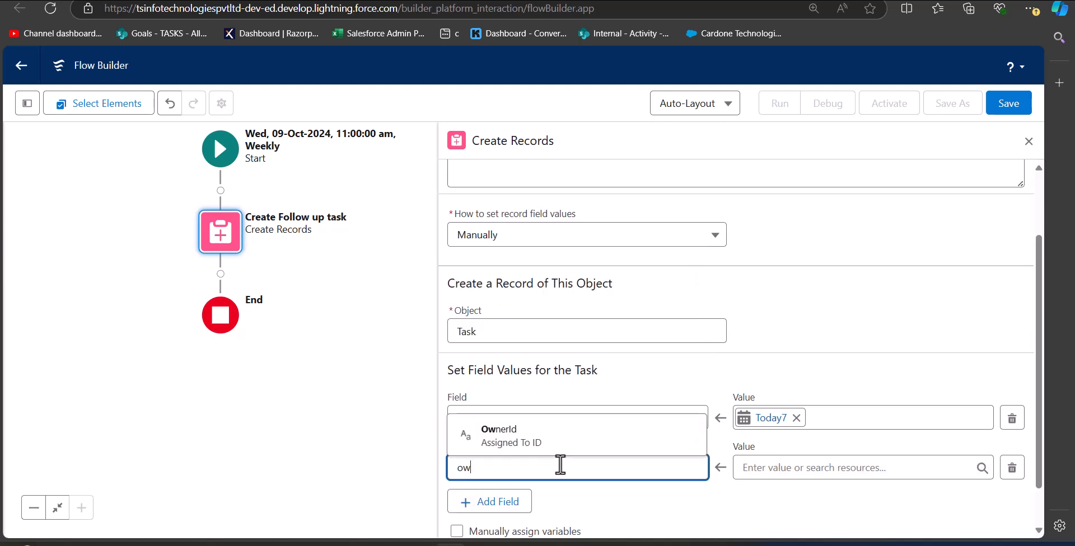
{"action": "left_click", "coordinate": [537, 442]}
{"action": "left_click", "coordinate": [810, 469]}
{"action": "type", "text": "{!$Record"}
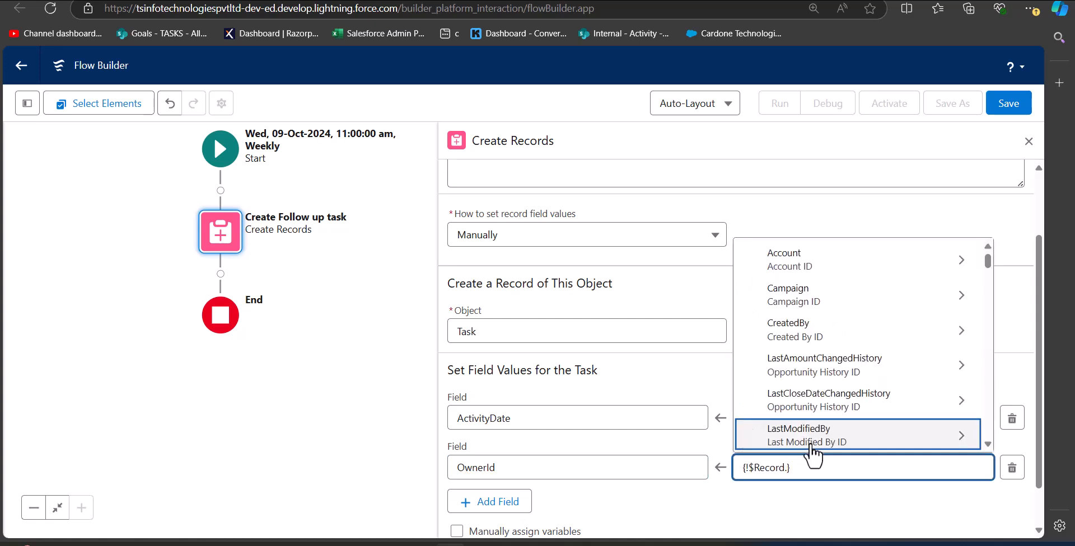
{"action": "key", "text": "BackSpace"}
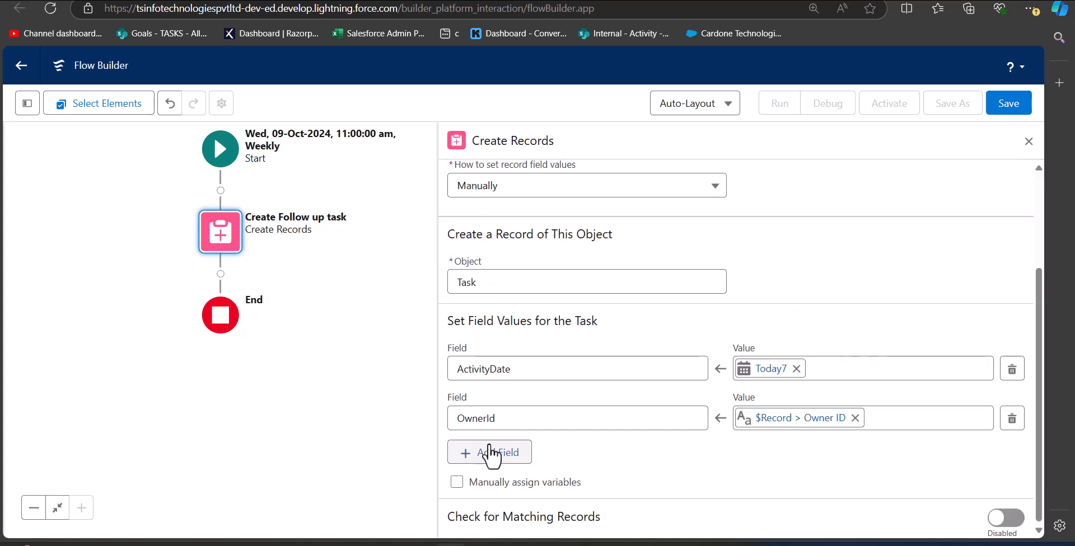
Step: Add the Priority field to the task and set its value to High
{"action": "left_click", "coordinate": [476, 456]}
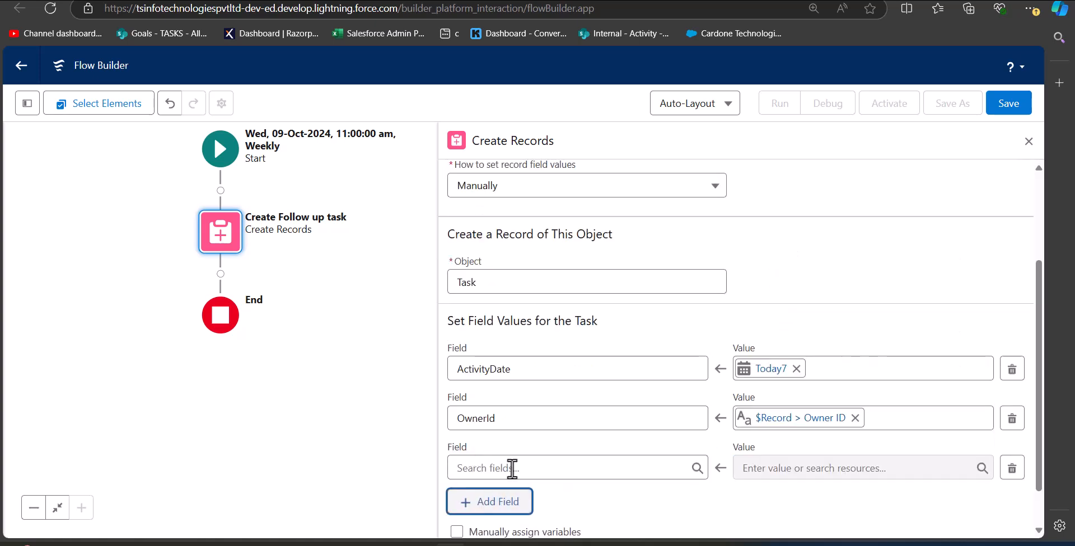
{"action": "left_click", "coordinate": [512, 469]}
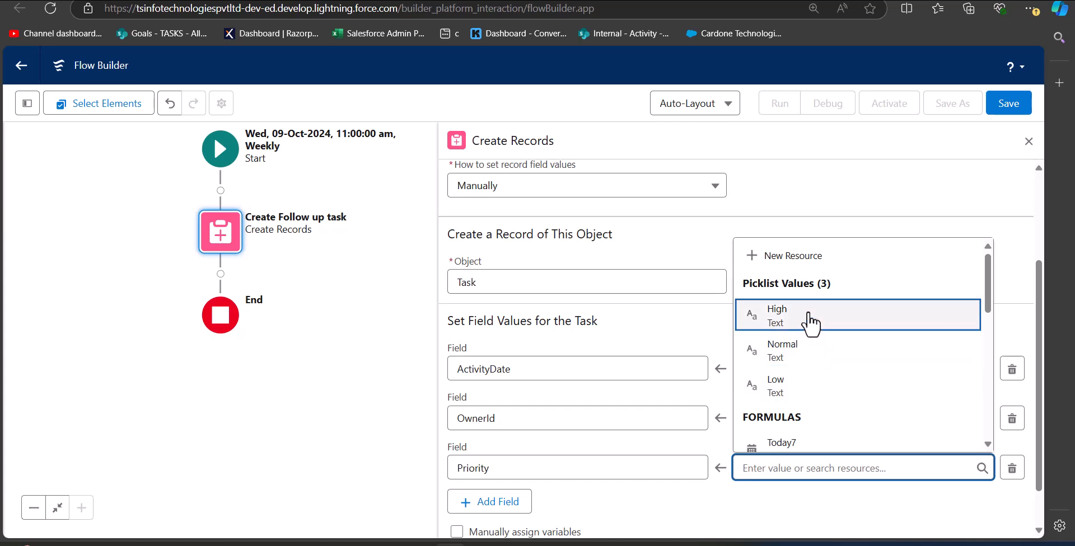
{"action": "left_click", "coordinate": [810, 322]}
Step: Add the Status field to the task and set its value to Not Started
{"action": "left_click", "coordinate": [482, 504]}
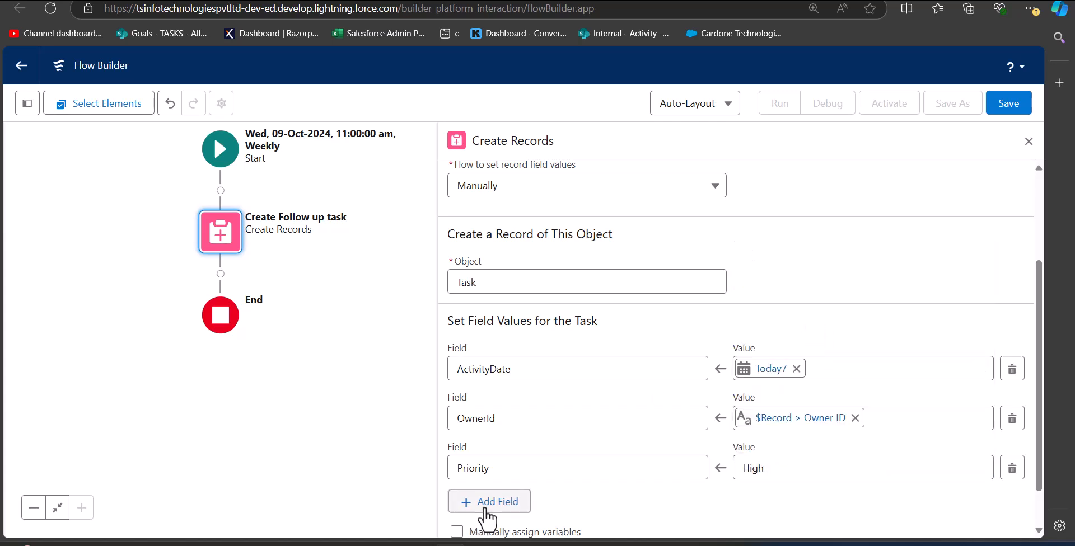
{"action": "scroll", "coordinate": [504, 480], "scroll_direction": "down", "scroll_amount": 2}
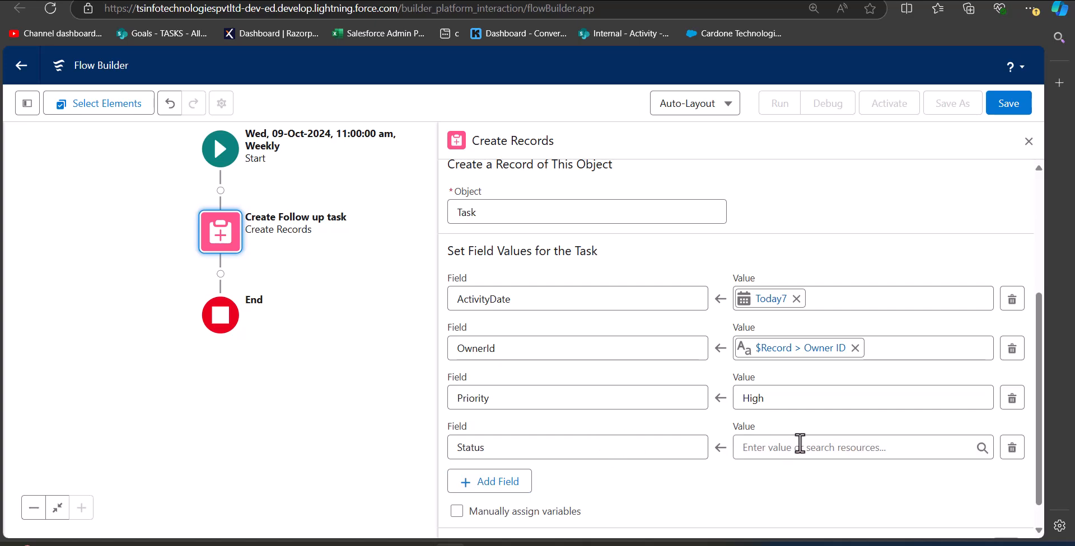
{"action": "left_click", "coordinate": [799, 446]}
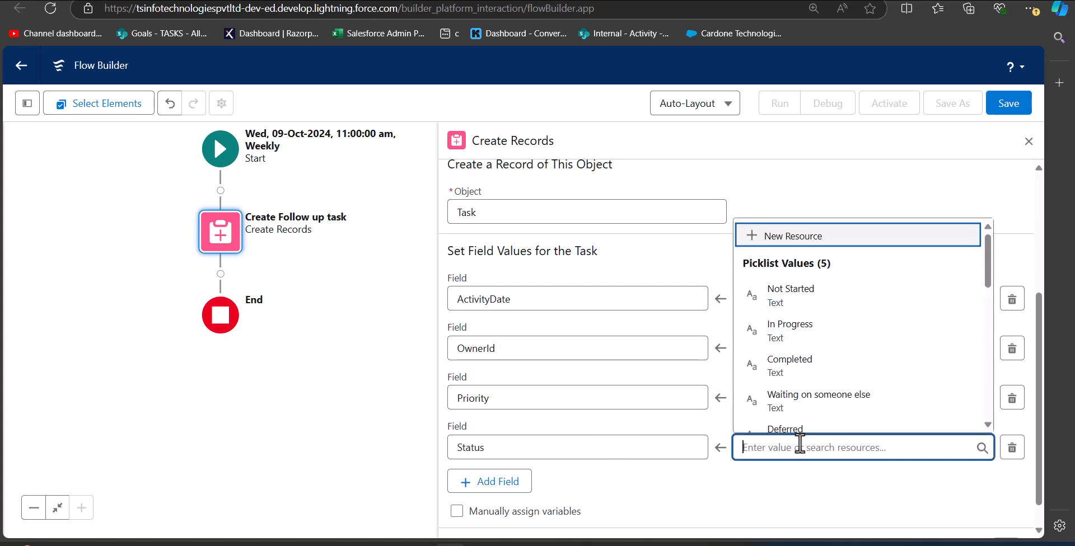
{"action": "type", "text": "No"}
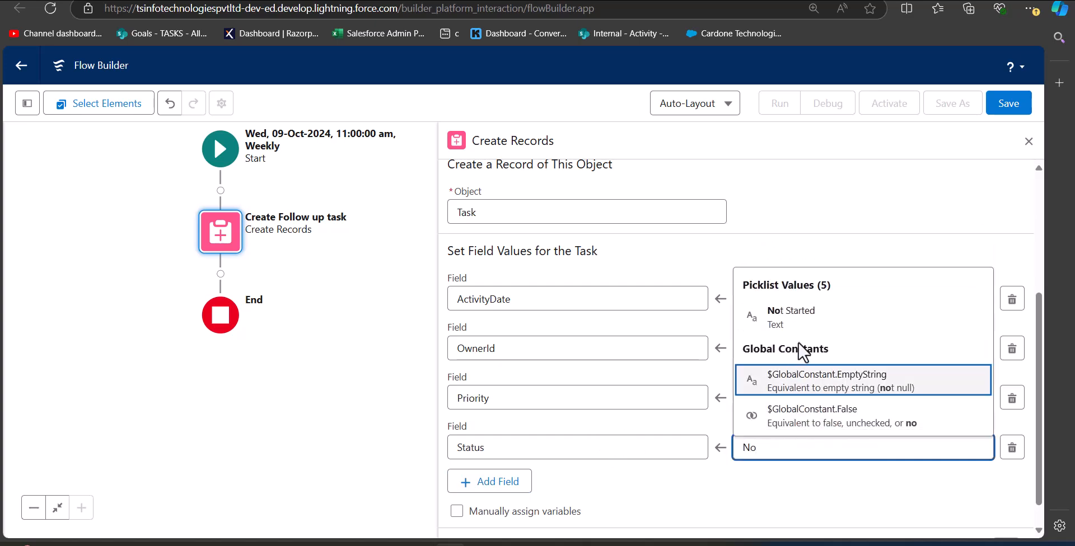
{"action": "left_click", "coordinate": [805, 322]}
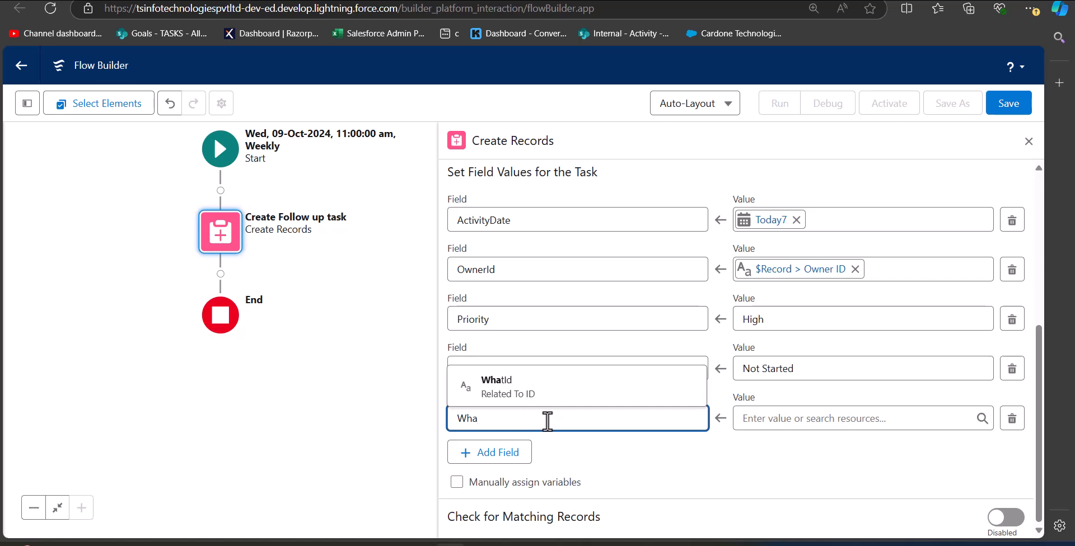
Step: Add the WhatId field to the task and set its value to the triggering record's Opportunity ID
{"action": "left_click", "coordinate": [577, 392]}
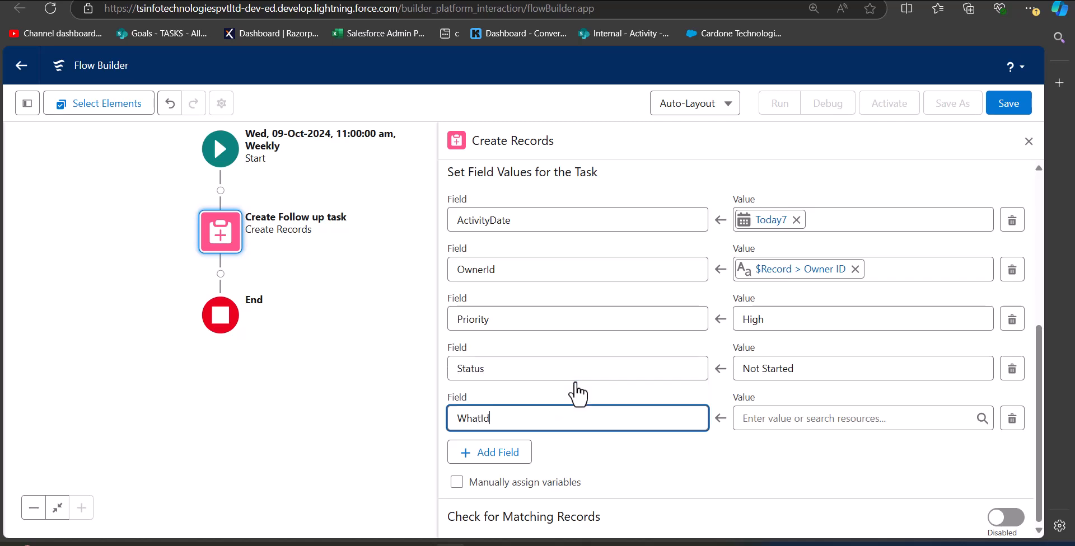
{"action": "left_click", "coordinate": [822, 419]}
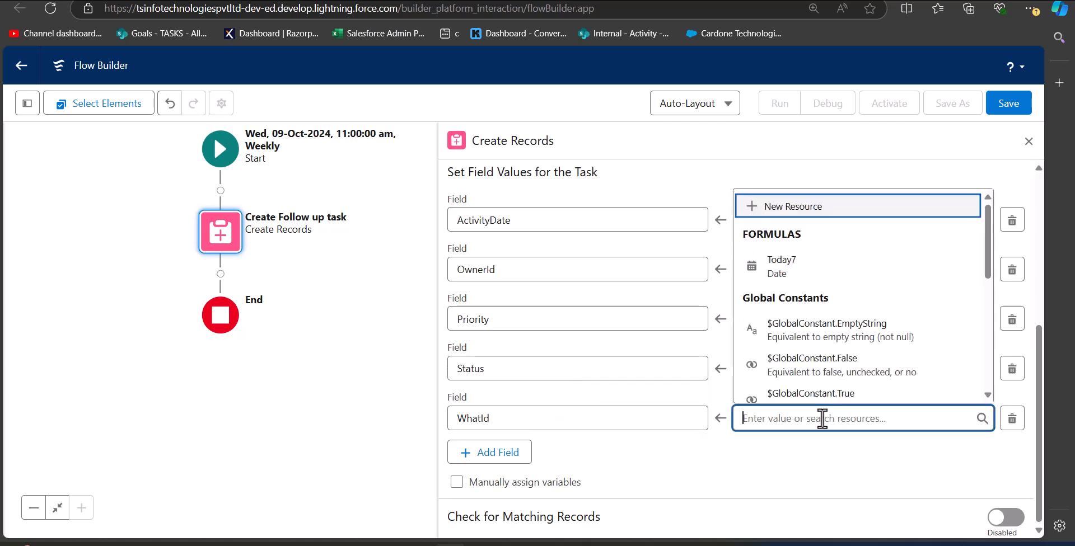
{"action": "type", "text": "record"}
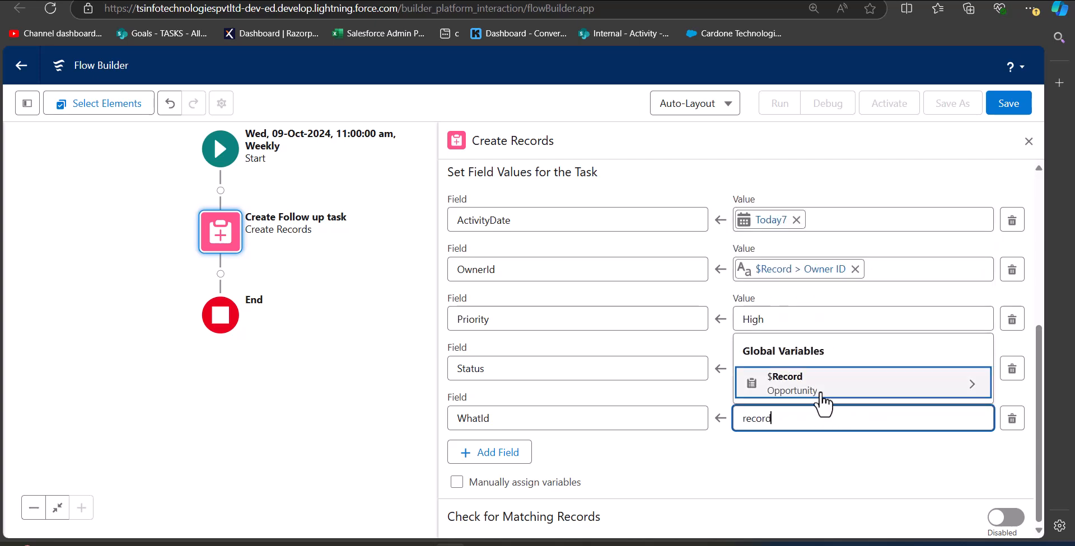
{"action": "left_click", "coordinate": [821, 399]}
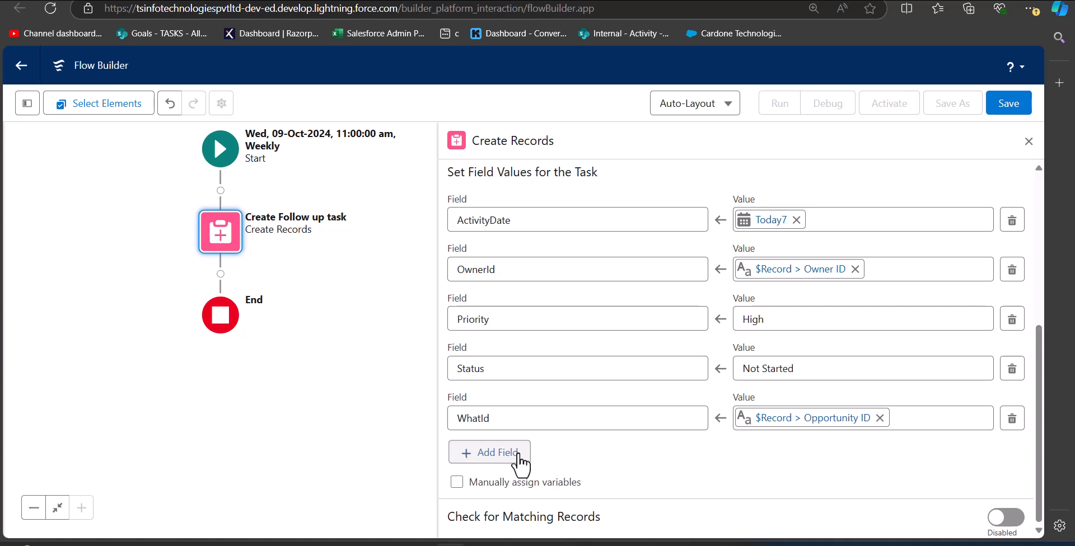
Step: Add Subject as another field to fill in on the task
{"action": "left_click", "coordinate": [517, 458]}
{"action": "left_click", "coordinate": [540, 467]}
{"action": "type", "text": "Subjec"}
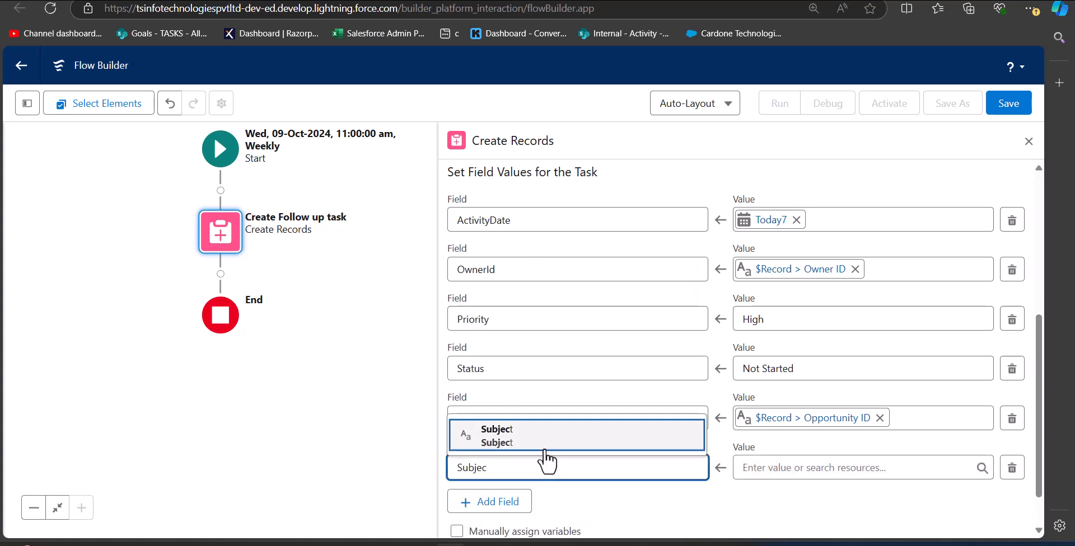
{"action": "left_click", "coordinate": [546, 444]}
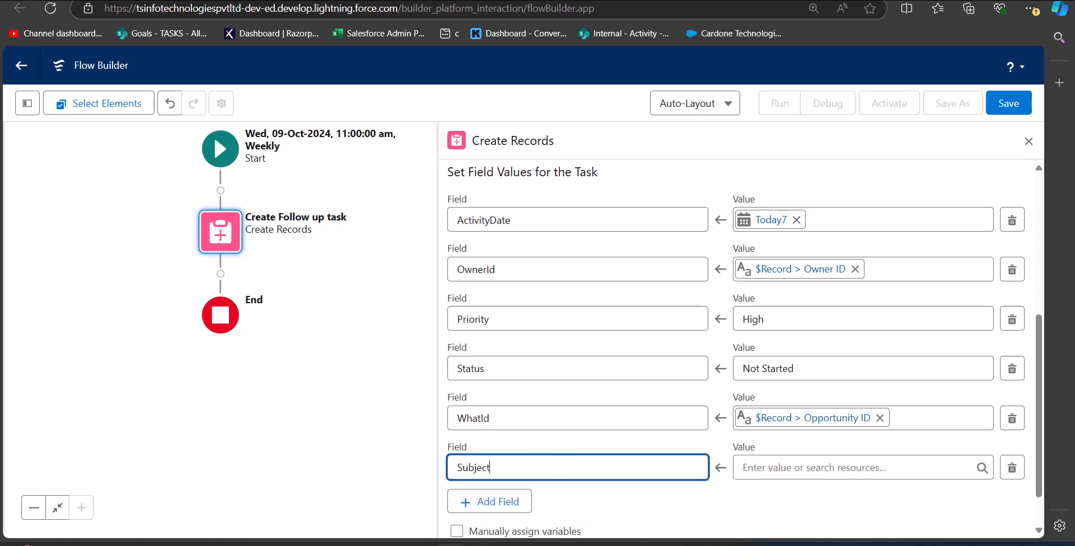
Step: Start a new Formula resource for the Subject value, with API name subject and data type Text
{"action": "left_click", "coordinate": [854, 468]}
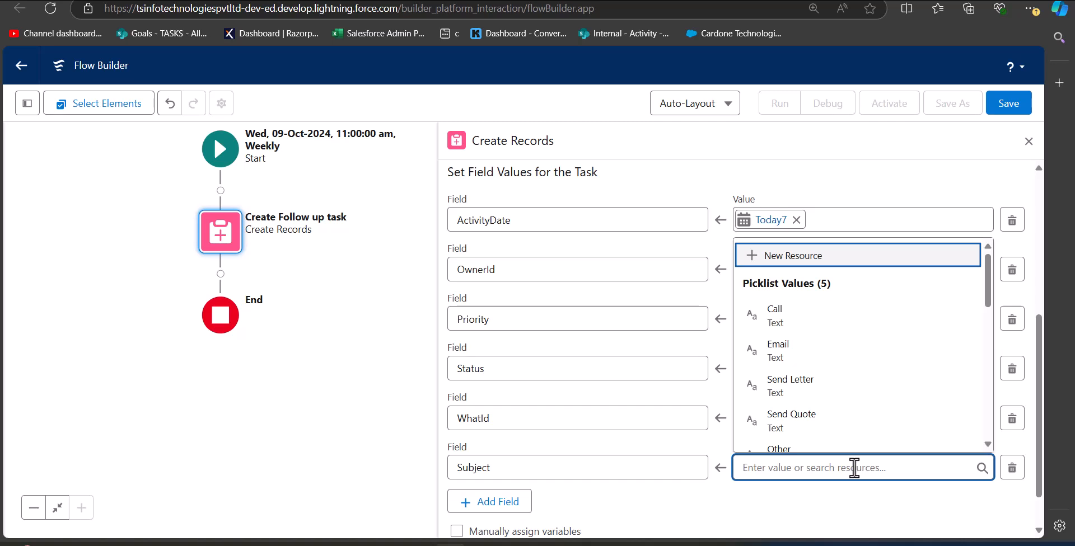
{"action": "left_click", "coordinate": [765, 263]}
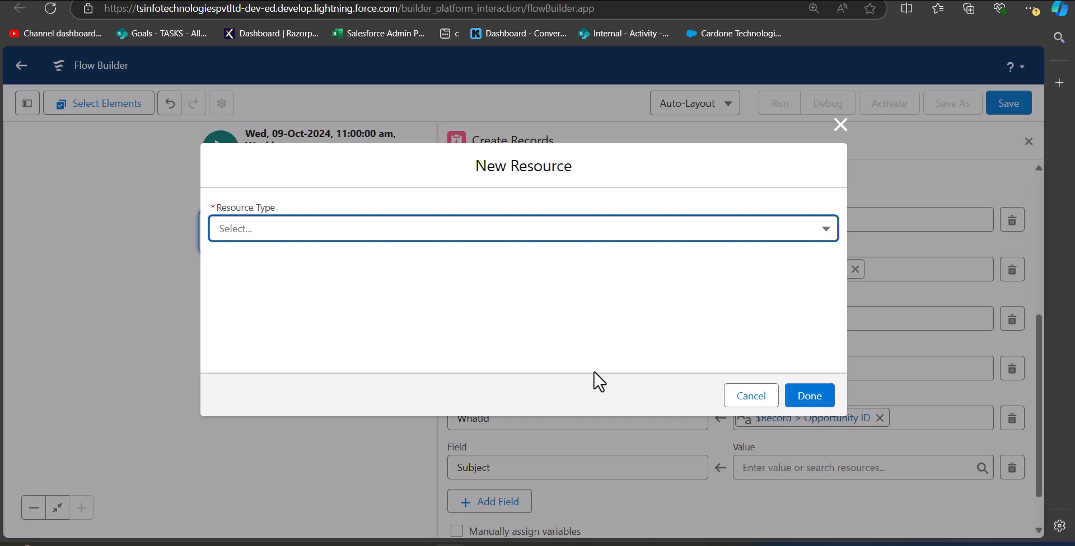
{"action": "left_click", "coordinate": [524, 234]}
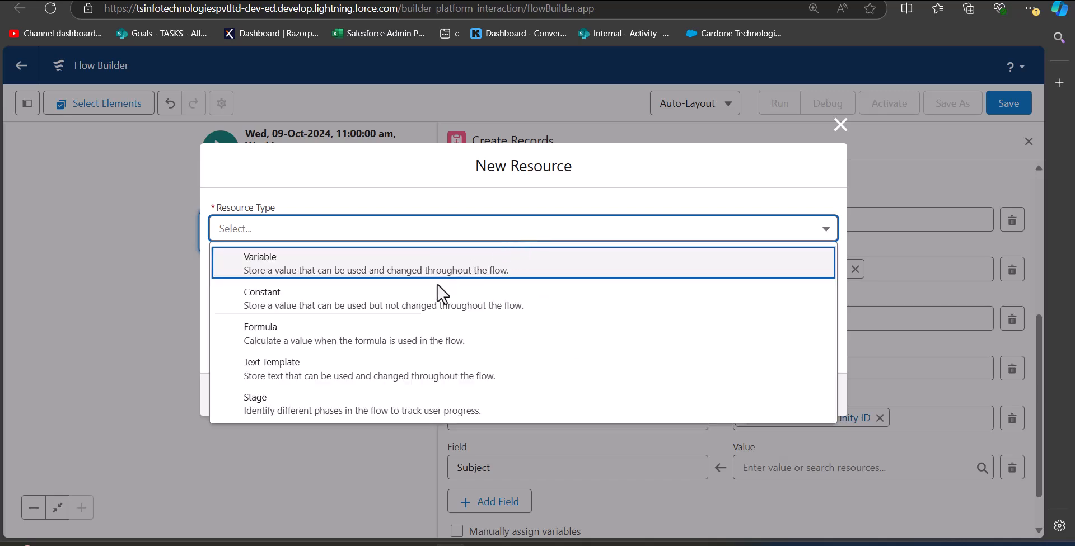
{"action": "left_click", "coordinate": [403, 333]}
{"action": "left_click", "coordinate": [303, 231]}
{"action": "type", "text": "subject"}
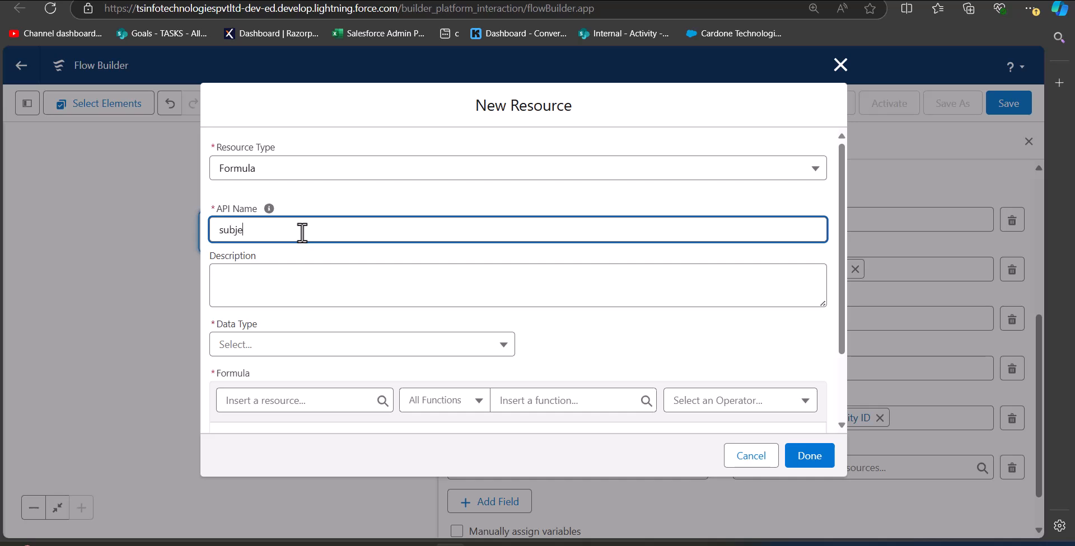
{"action": "scroll", "coordinate": [374, 325], "scroll_direction": "down", "scroll_amount": 1}
{"action": "left_click", "coordinate": [336, 282]}
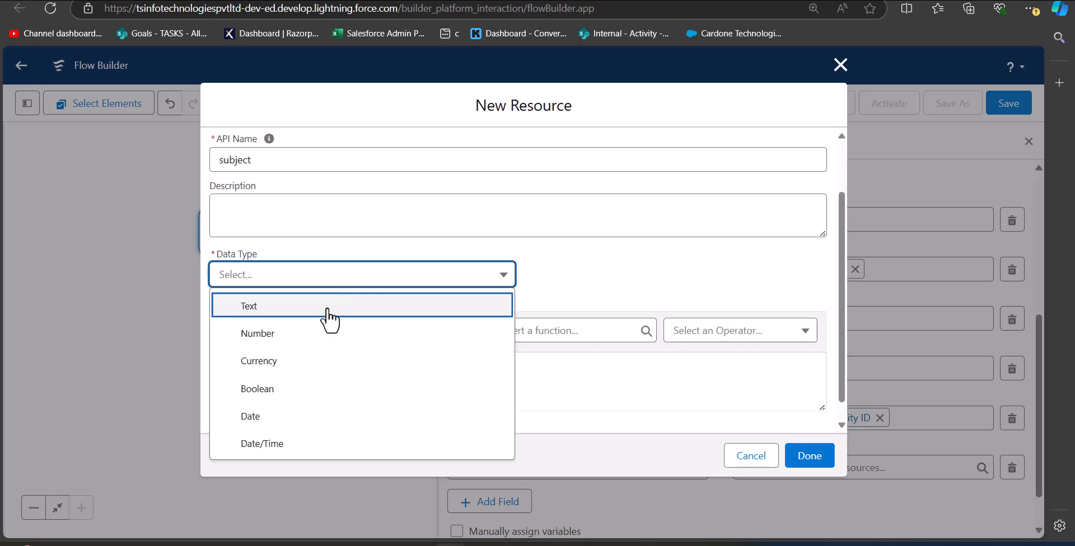
{"action": "left_click", "coordinate": [330, 316]}
{"action": "scroll", "coordinate": [297, 387], "scroll_direction": "down", "scroll_amount": 1}
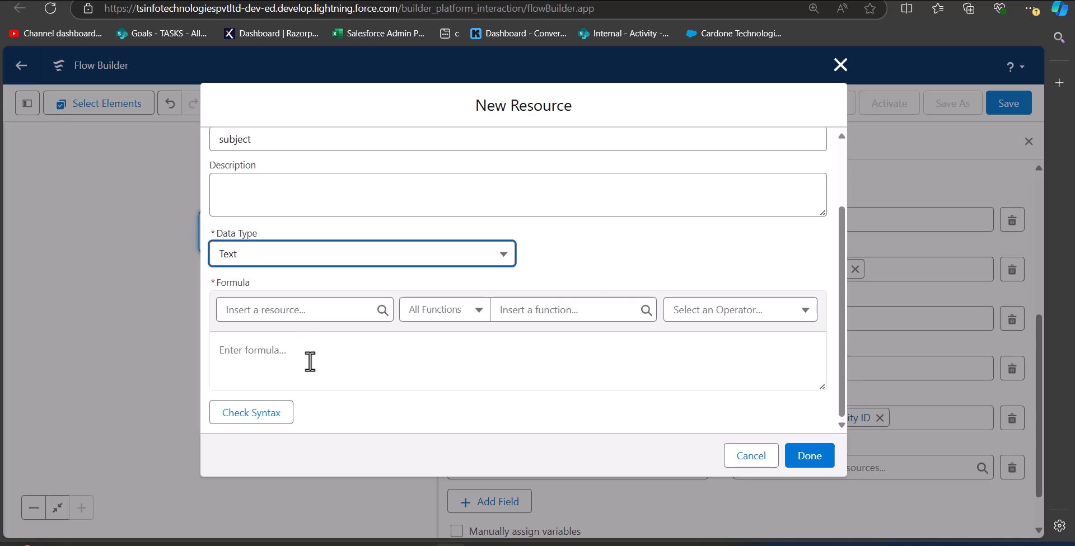
Step: Enter the formula "follow up task to" & {!$Record.Name} and finish the resource so it supplies the task's Subject value
{"action": "left_click", "coordinate": [319, 363]}
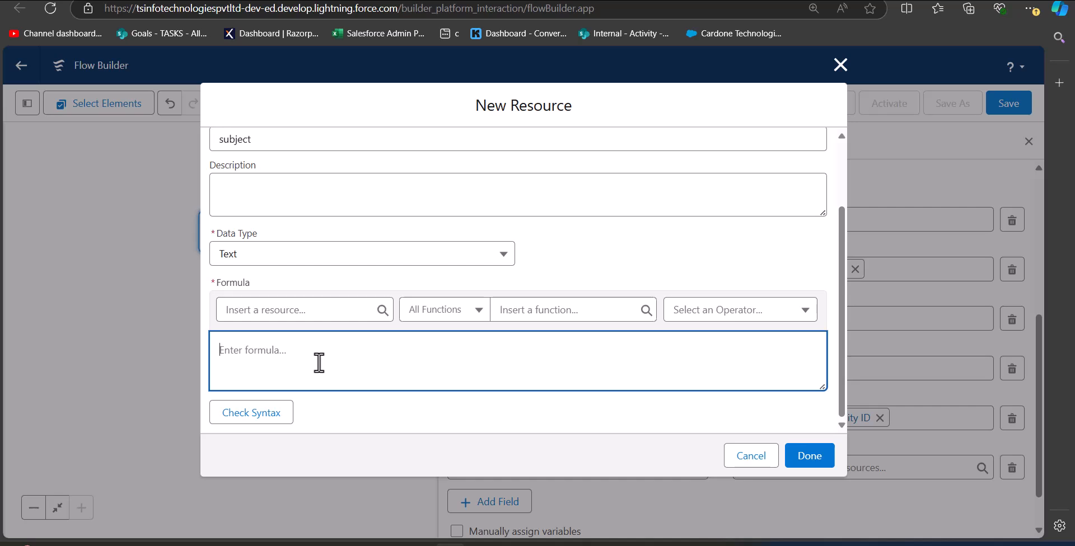
{"action": "type", "text": "\"follow up task to\" &"}
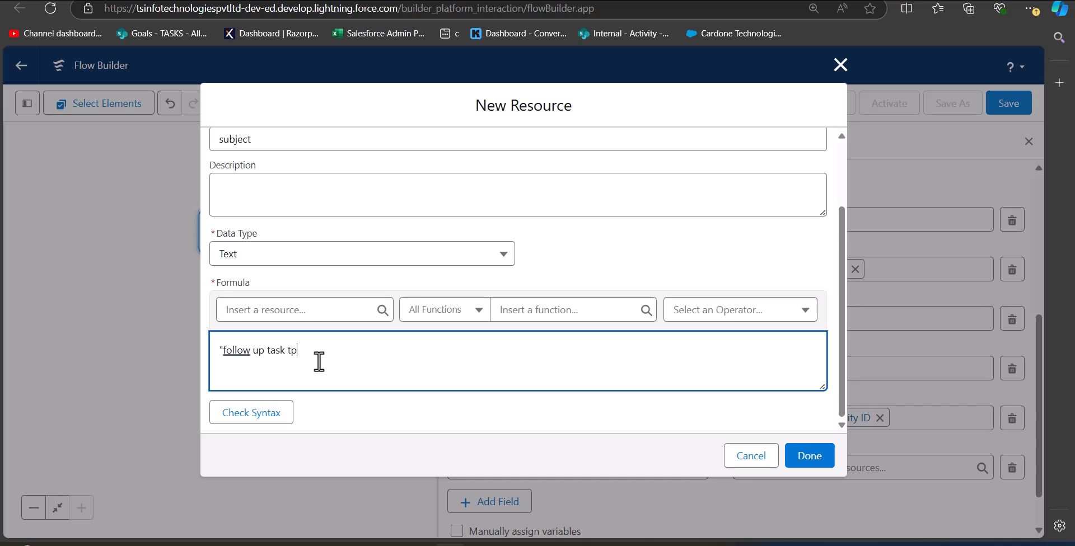
{"action": "left_click", "coordinate": [301, 315]}
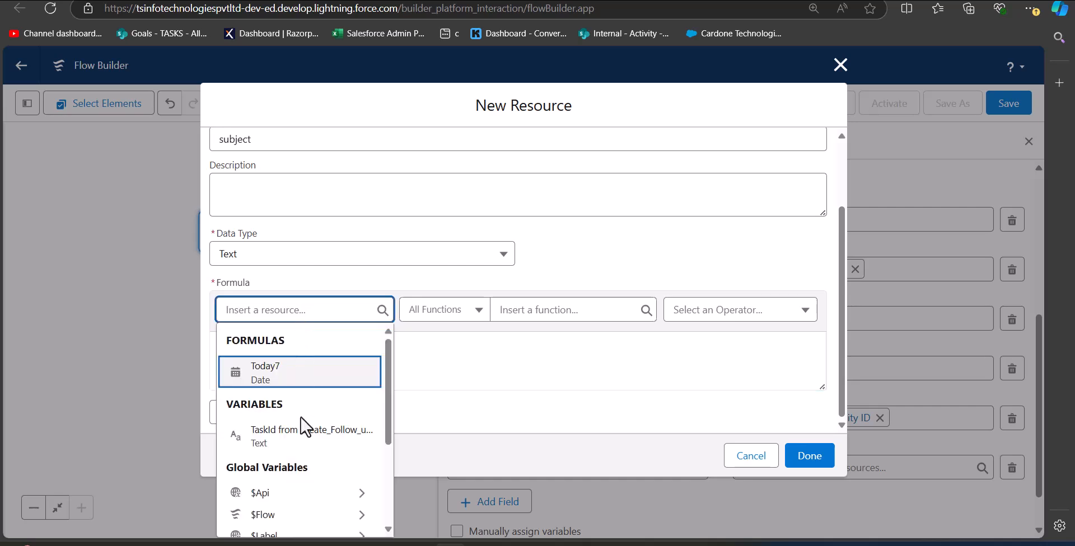
{"action": "type", "text": "{!$Record.nam"}
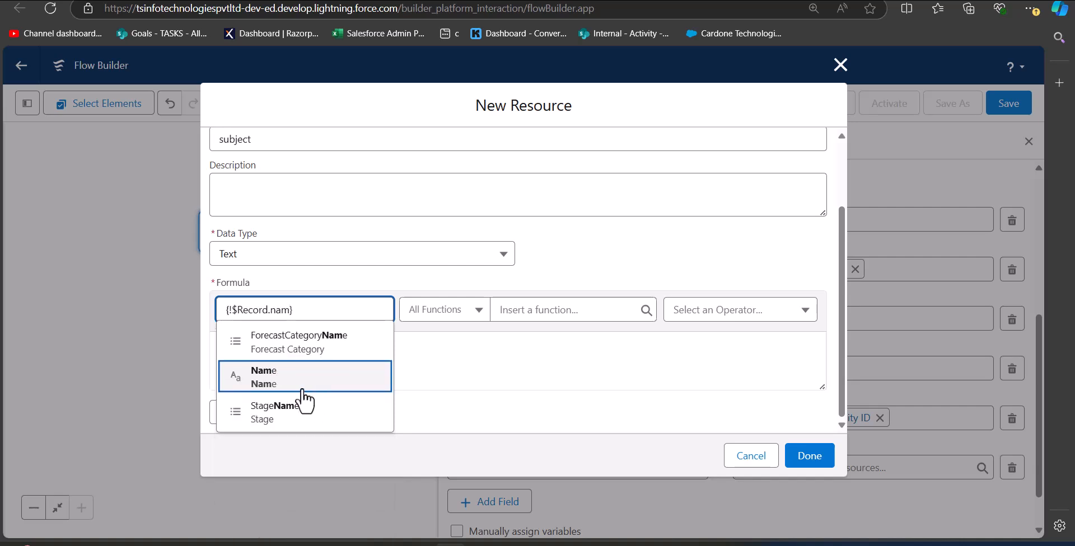
{"action": "left_click", "coordinate": [311, 387]}
{"action": "left_click", "coordinate": [425, 366]}
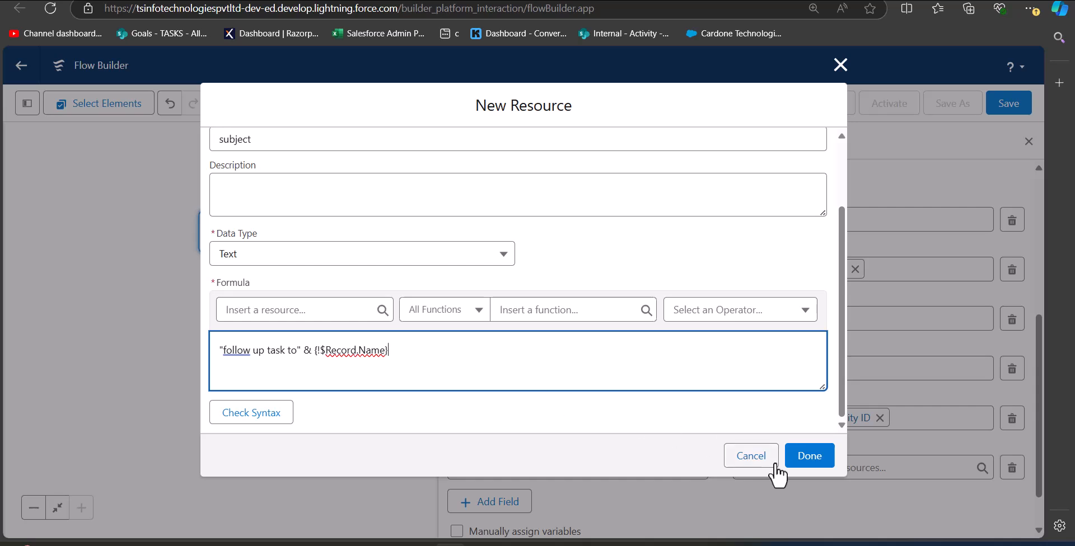
{"action": "left_click", "coordinate": [808, 458]}
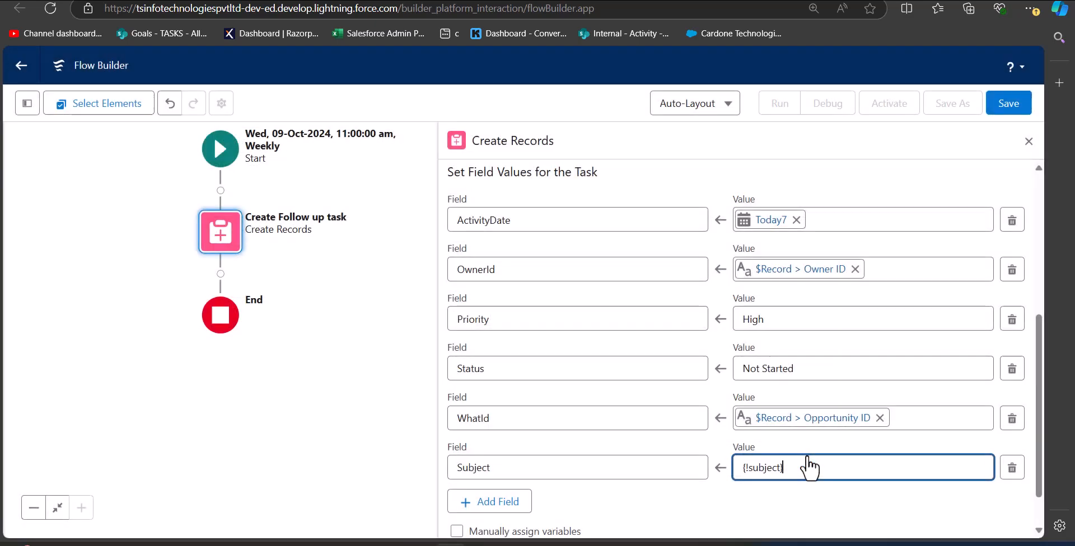
{"action": "left_click", "coordinate": [833, 492]}
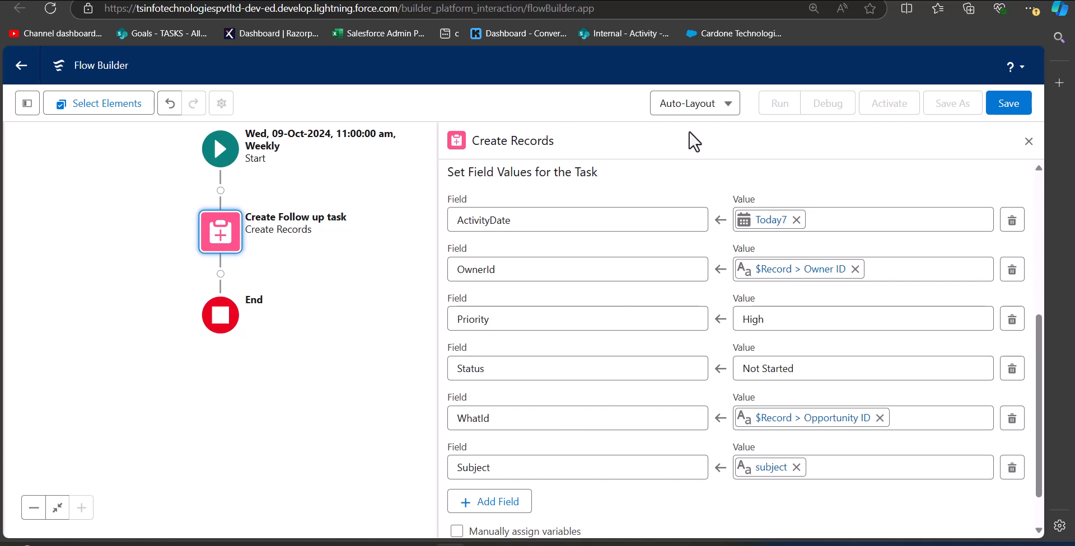
Step: Save the flow with the label "Create Recurring Tasks" and API name Create_Recurring_Tasks, and activate it
{"action": "left_click", "coordinate": [1002, 118]}
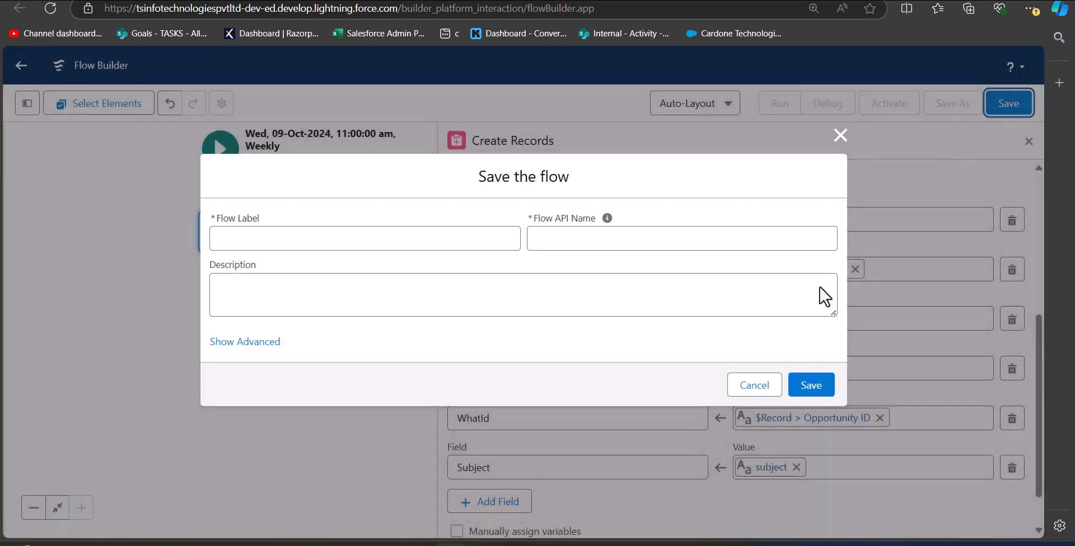
{"action": "left_click", "coordinate": [398, 245]}
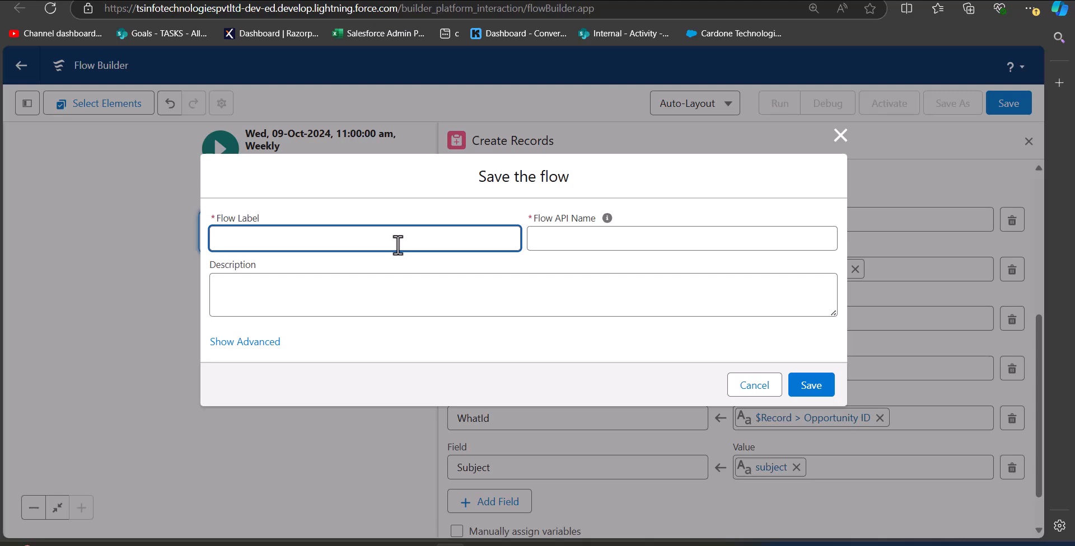
{"action": "type", "text": "Create Recurring Tasks"}
{"action": "key", "text": "Tab"}
{"action": "left_click", "coordinate": [662, 280]}
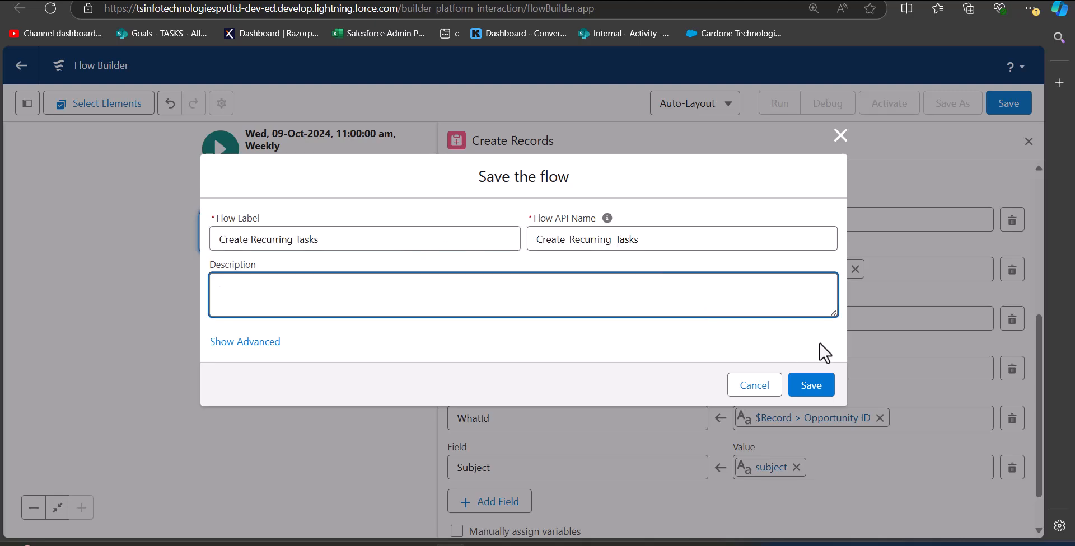
{"action": "left_click", "coordinate": [804, 390]}
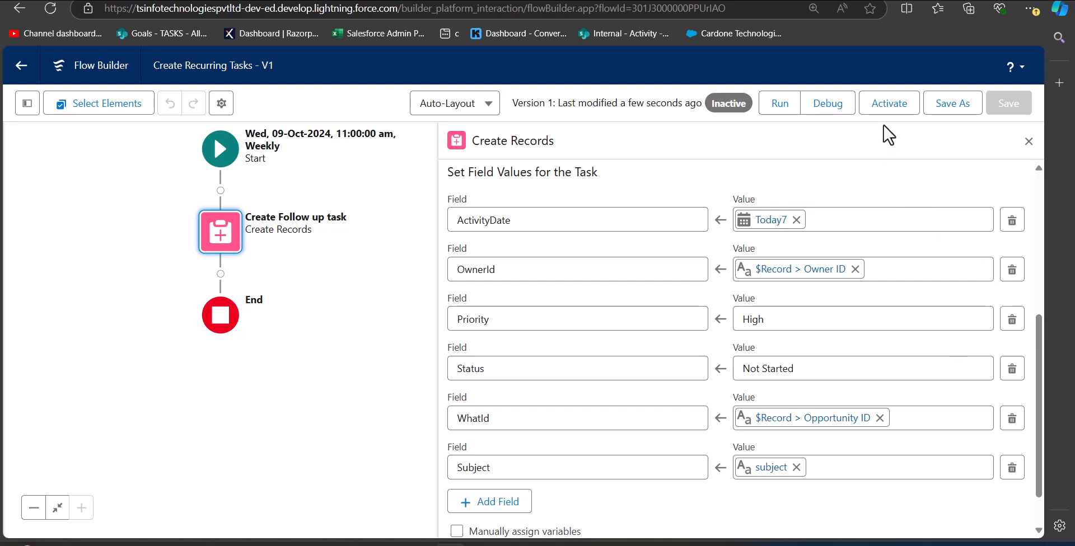
{"action": "left_click", "coordinate": [886, 104]}
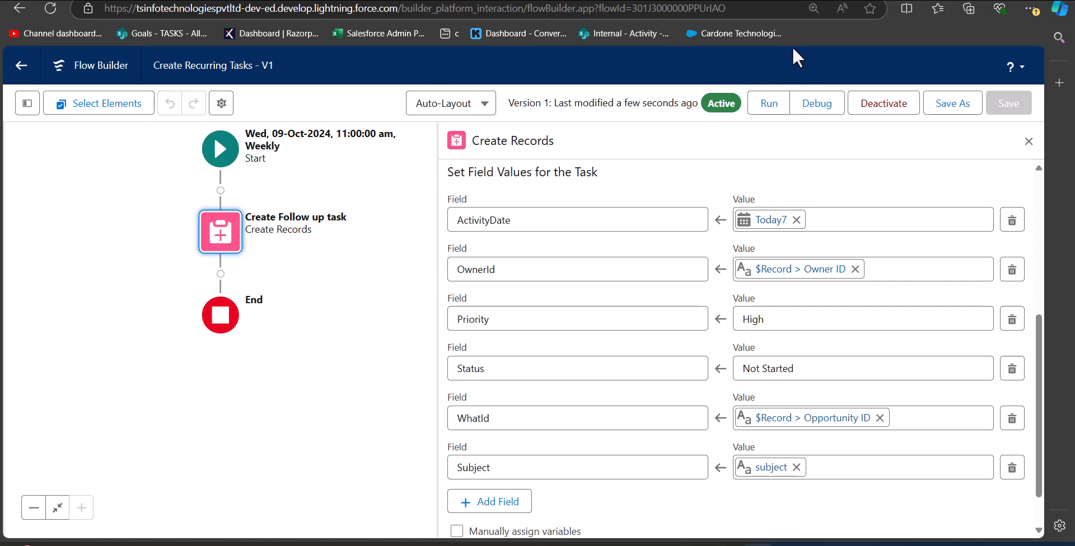
Step: Return to the Flows page in Setup and begin a search of the setup pages with "sc"
{"action": "left_click", "coordinate": [13, 76]}
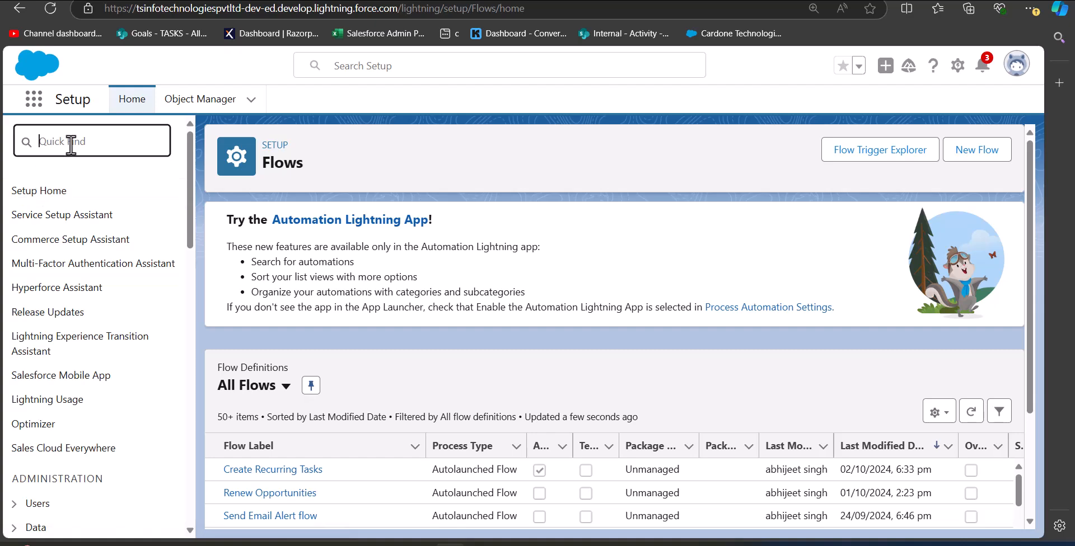
{"action": "left_click", "coordinate": [71, 144]}
{"action": "type", "text": "sd"}
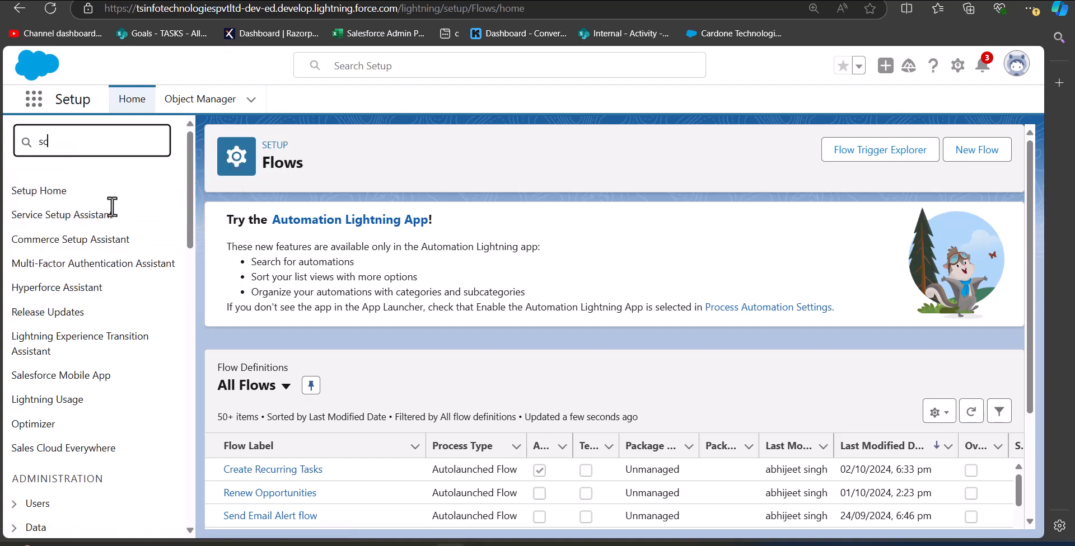